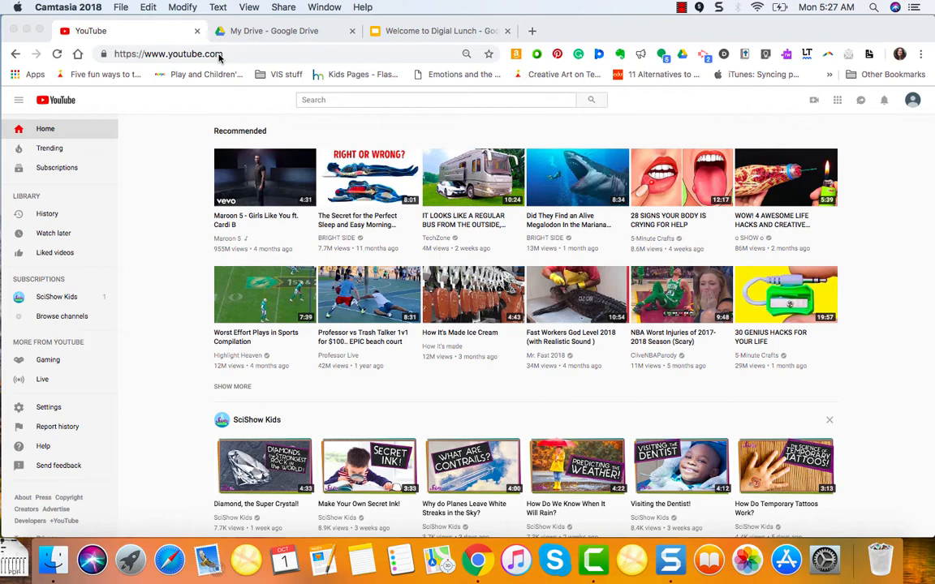
- Switch the browser window to full screen and look over the home page's recommended videos
click(39, 30)
click(38, 30)
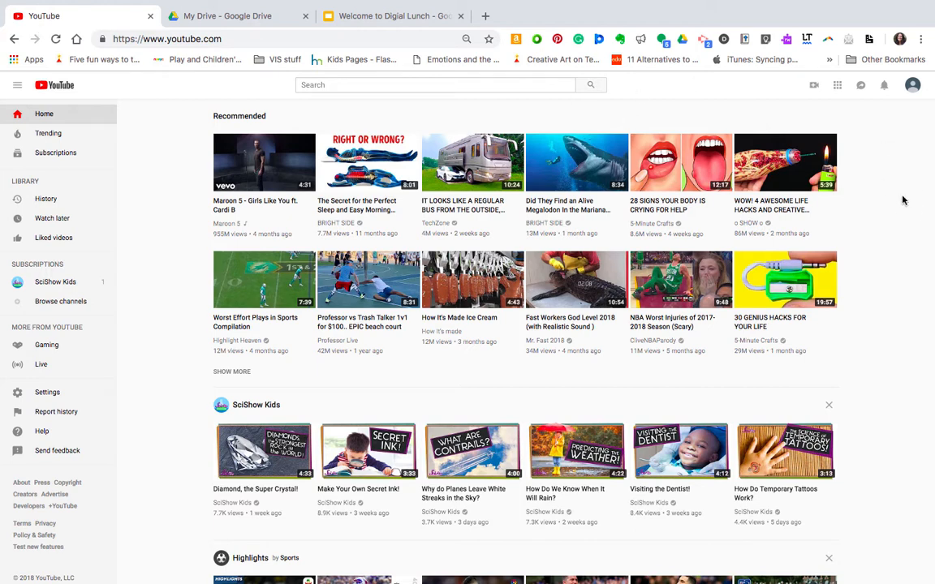
scroll(902, 200, down, 5)
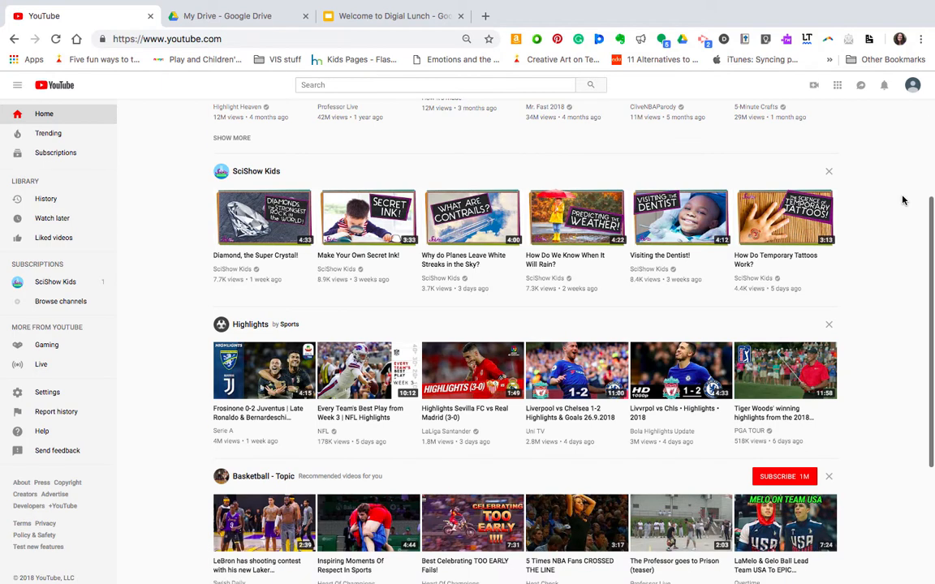
scroll(902, 200, up, 5)
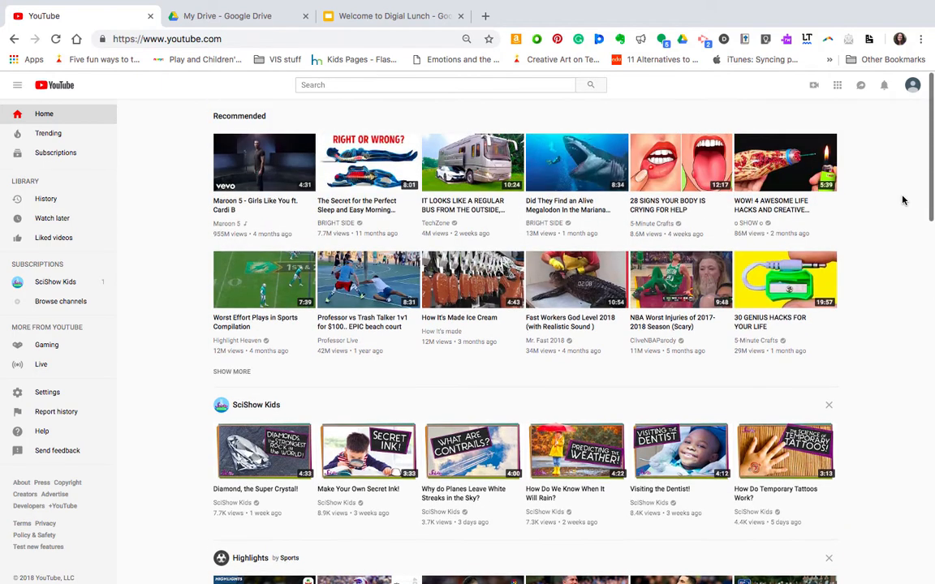
- Review the Restricted Mode setting in the account options and close it without changing it
click(912, 86)
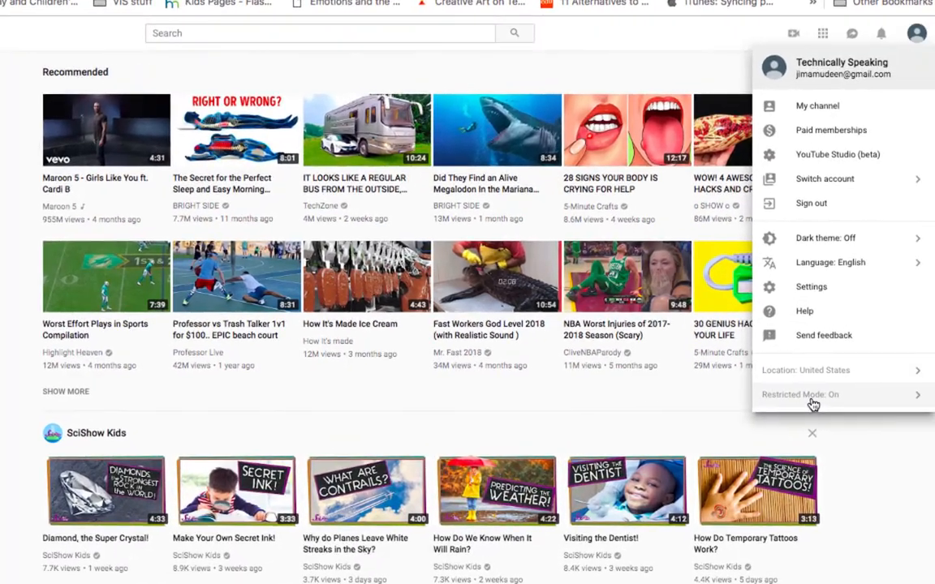
click(812, 404)
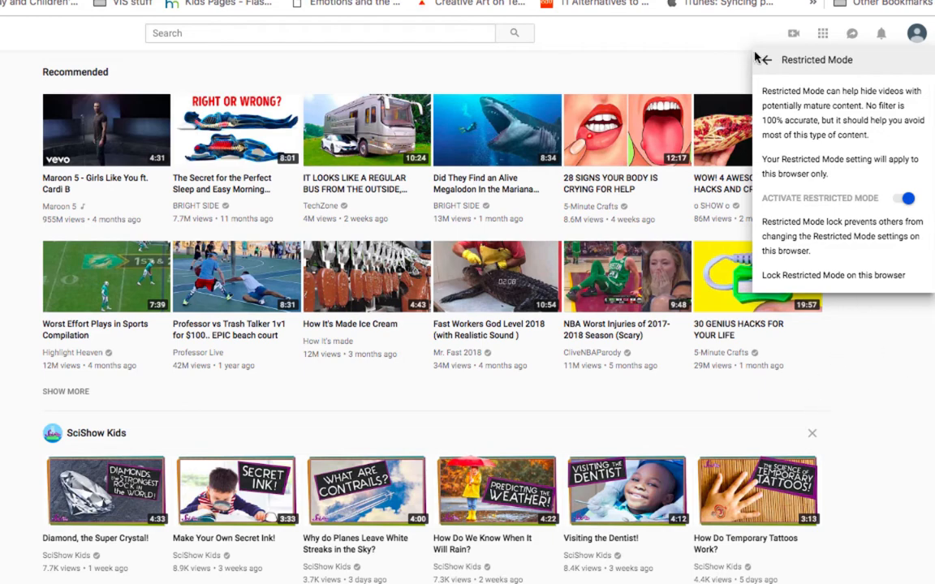
click(713, 69)
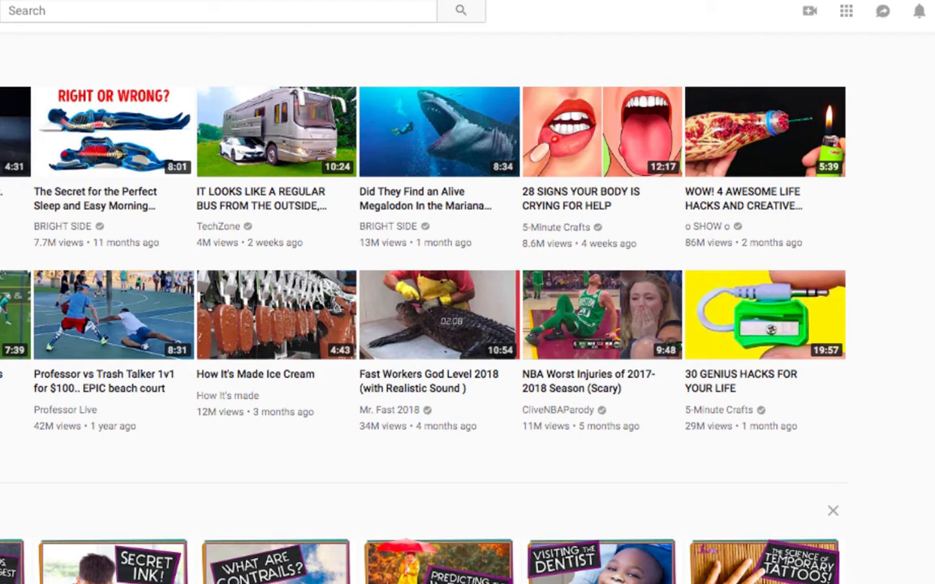
- Open the account's own channel page and start customizing the channel
click(934, 11)
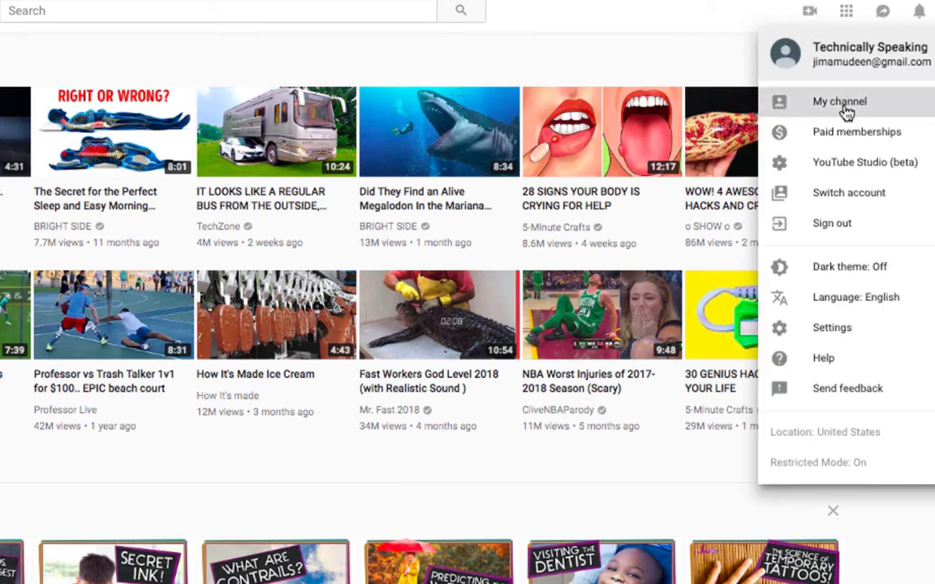
click(844, 104)
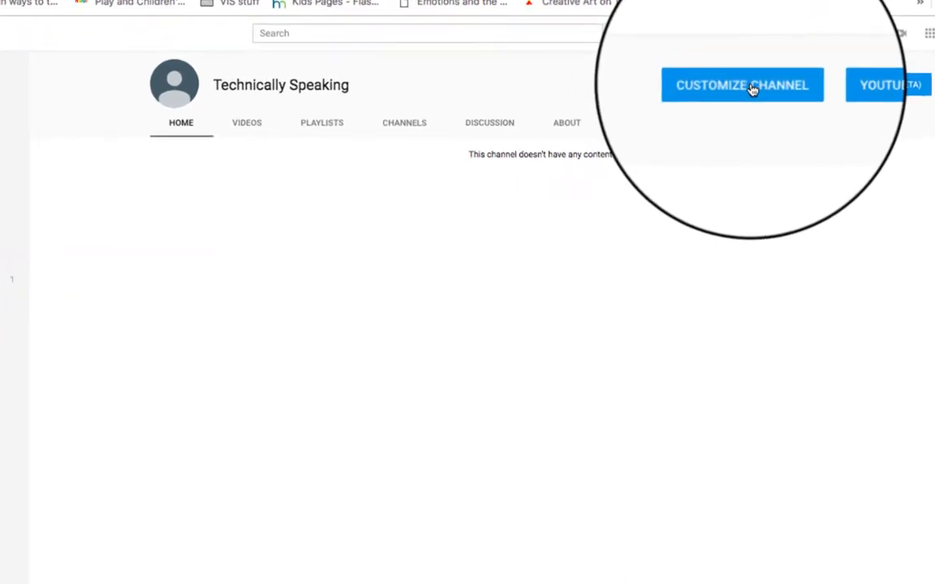
click(752, 89)
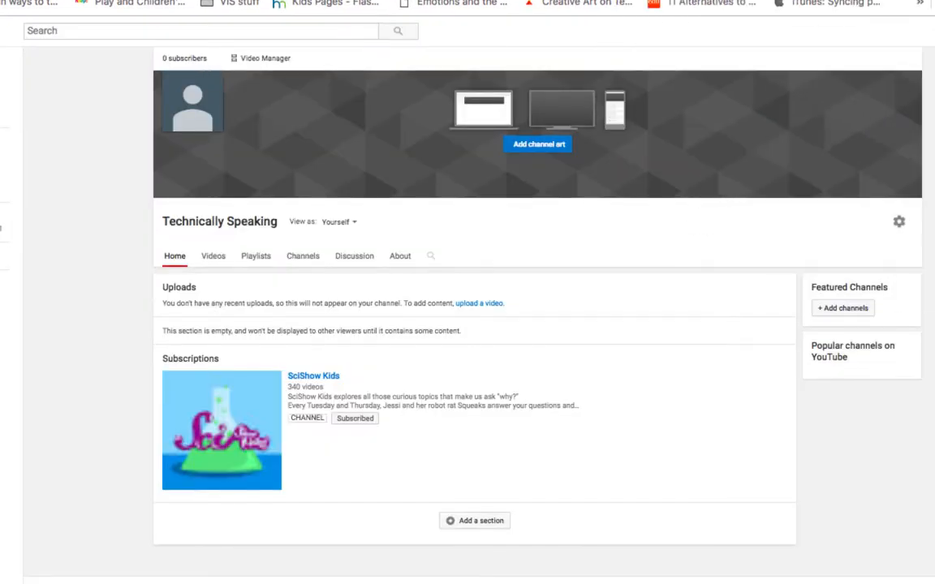
- Examine the content and layout options of the channel's Subscriptions section, keeping Horizontal row, and close the section editor
scroll(471, 308, down, 1)
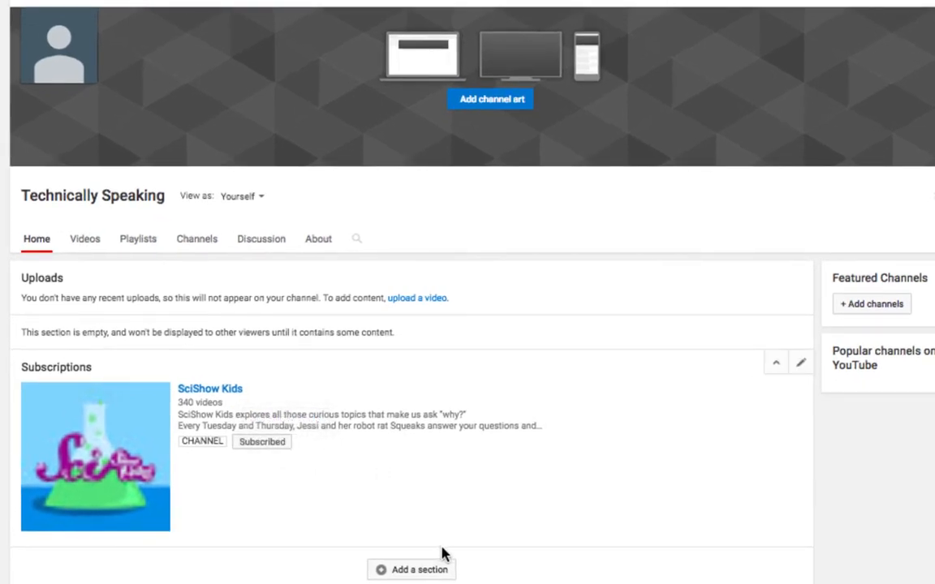
click(801, 367)
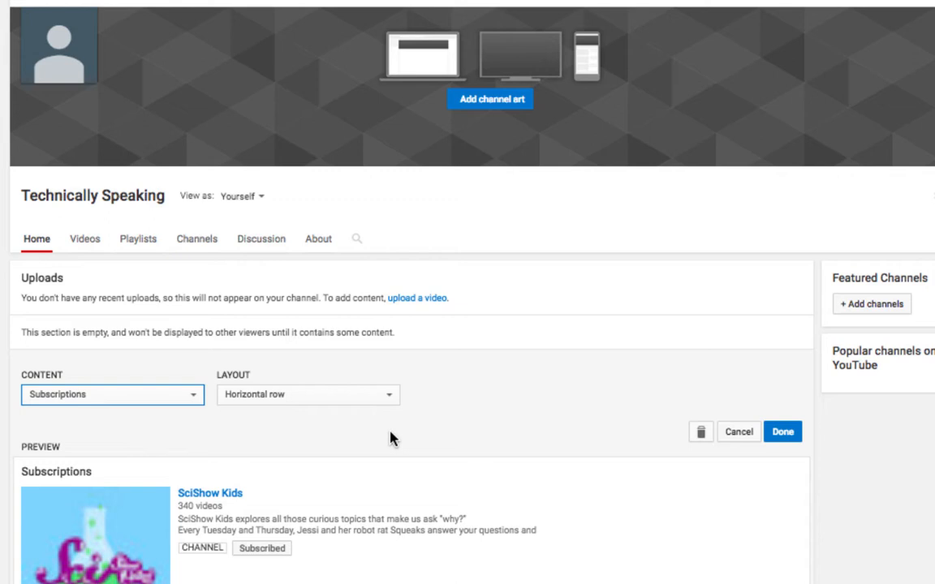
click(390, 395)
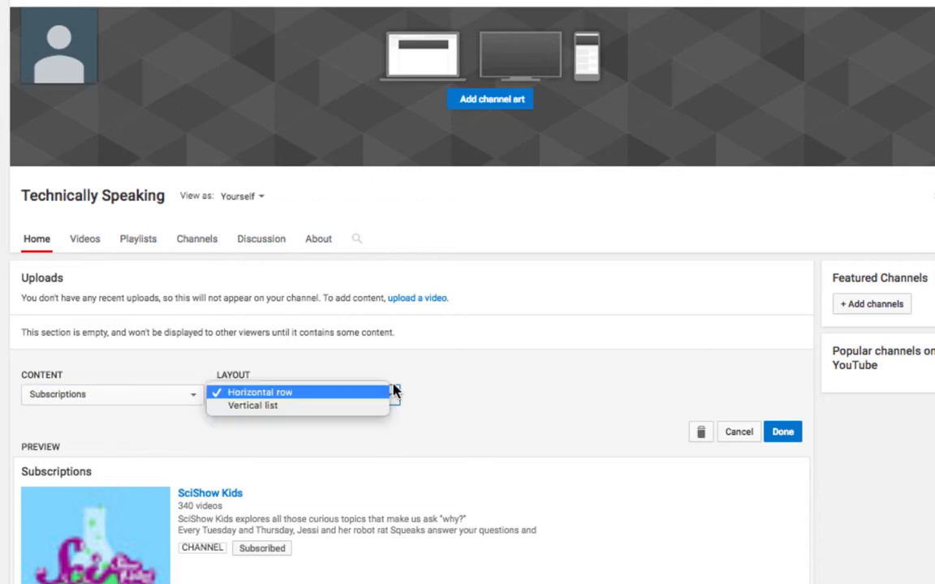
click(503, 403)
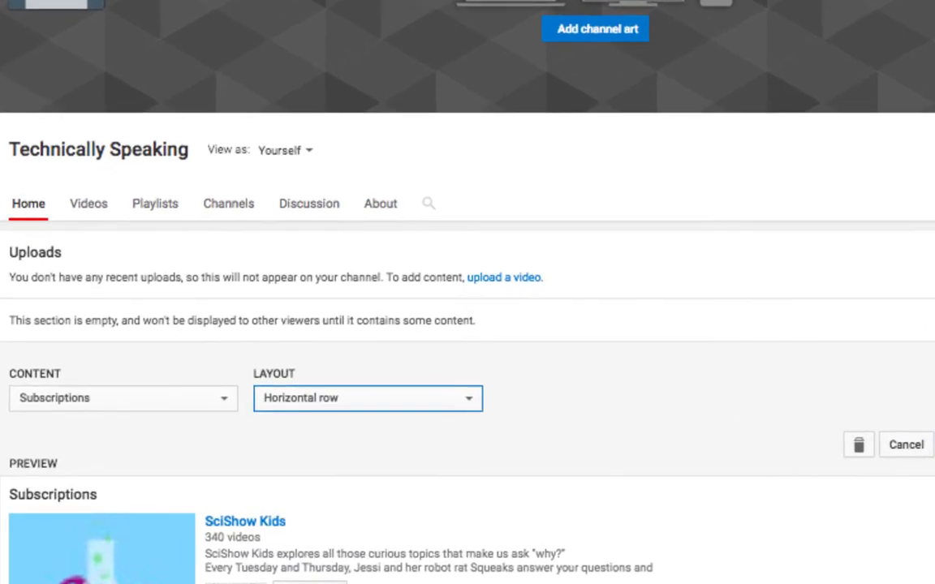
click(934, 445)
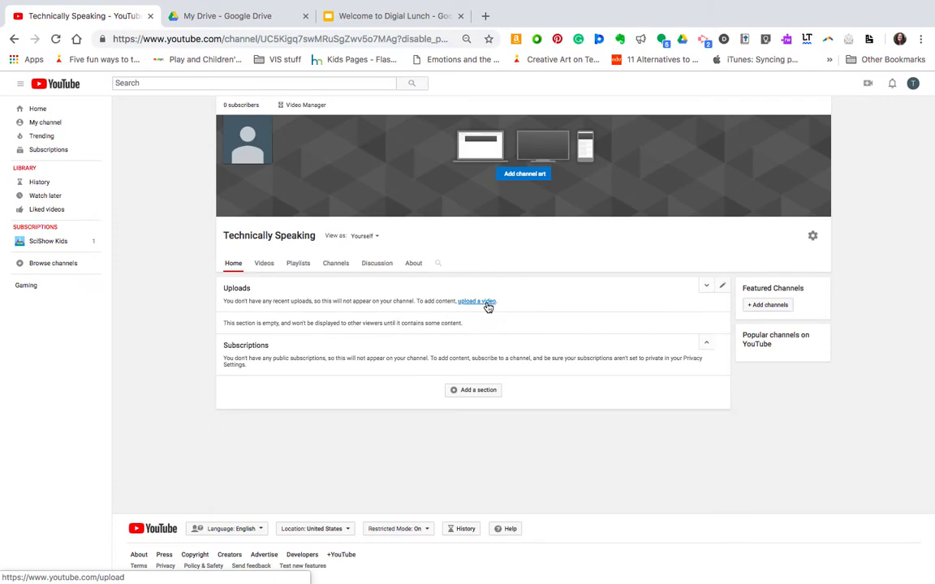
- Try to add a Single playlist section to the channel home page, check its playlist source options, and cancel it
click(486, 395)
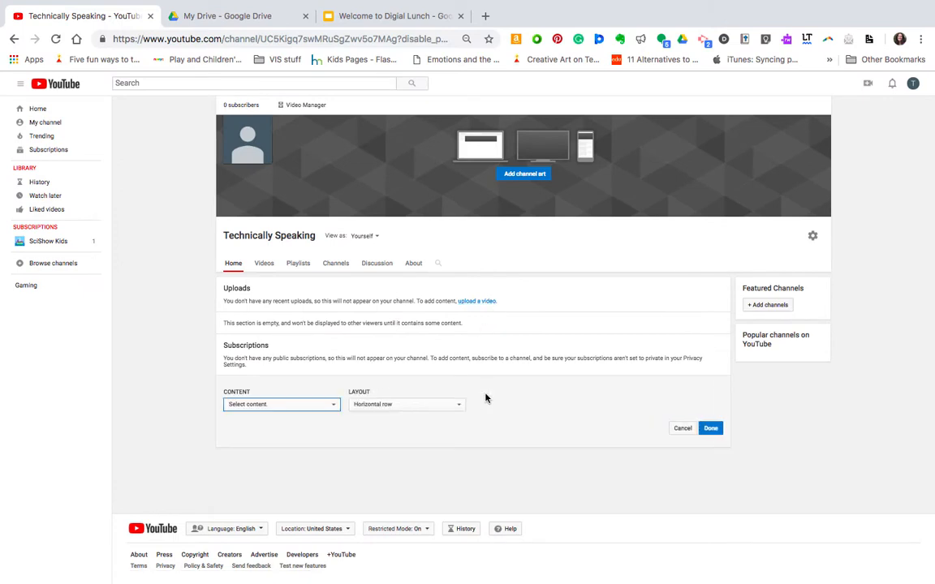
click(330, 406)
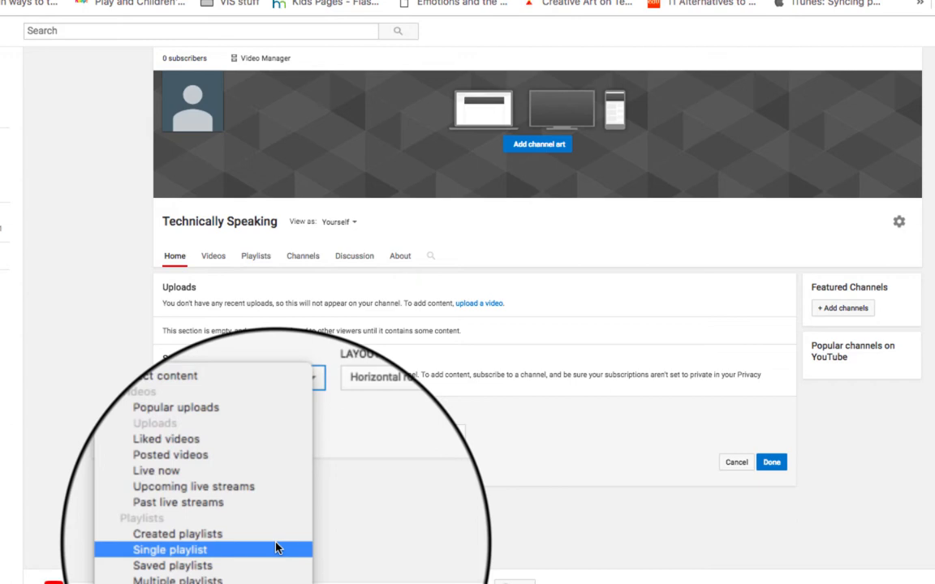
click(276, 550)
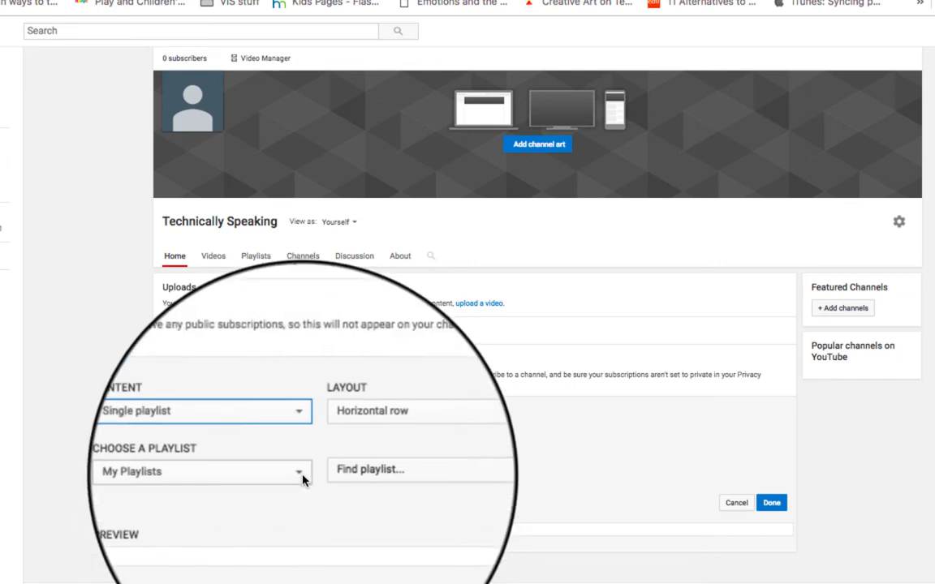
click(302, 478)
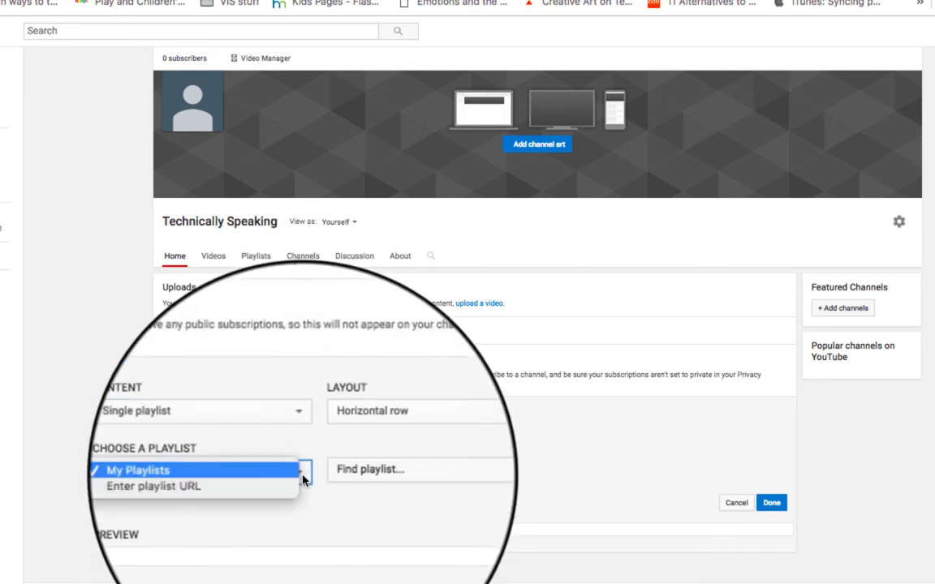
click(302, 478)
click(302, 478)
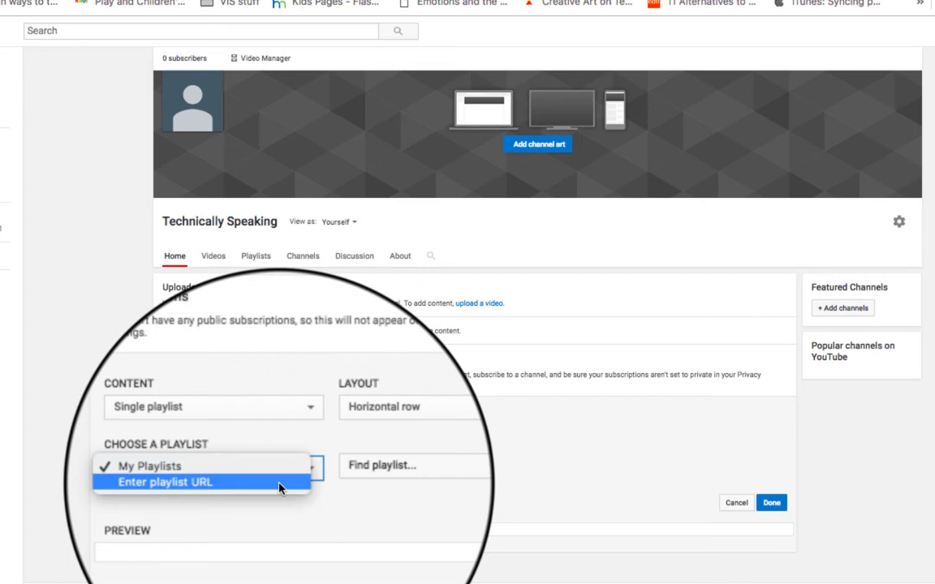
click(390, 490)
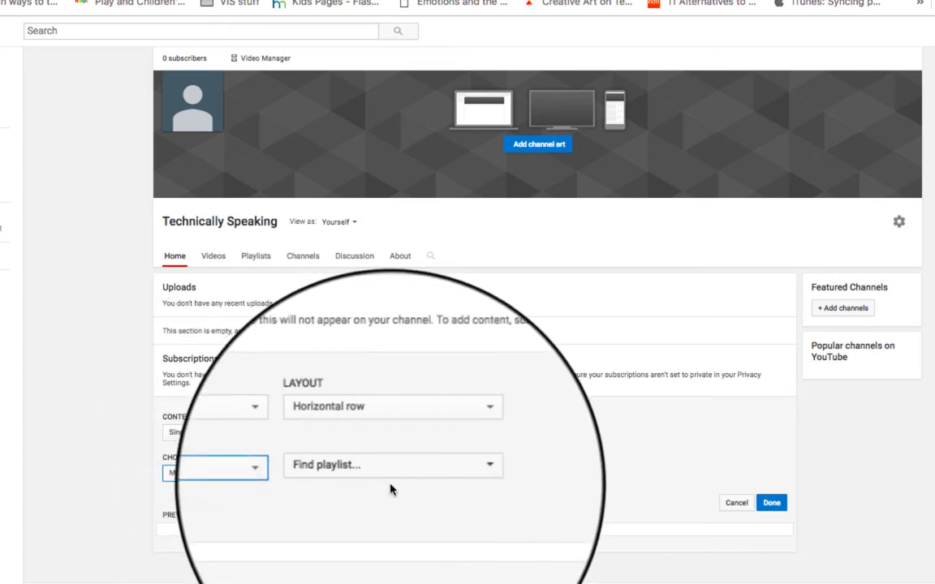
click(454, 477)
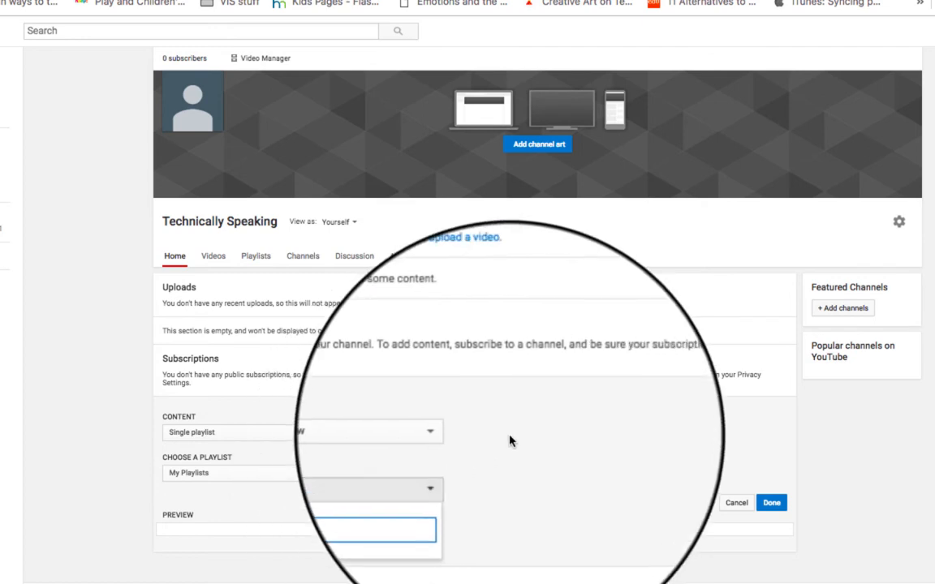
click(523, 439)
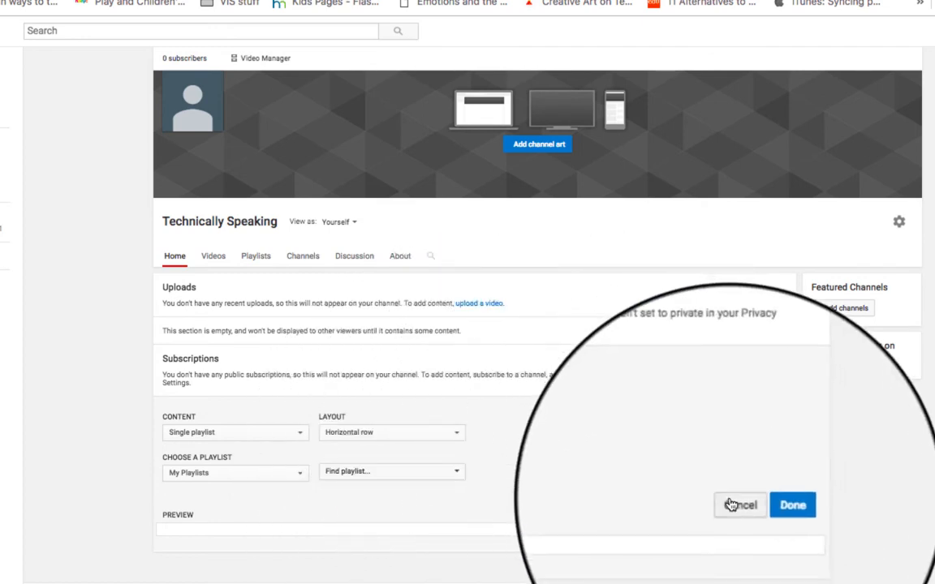
click(729, 503)
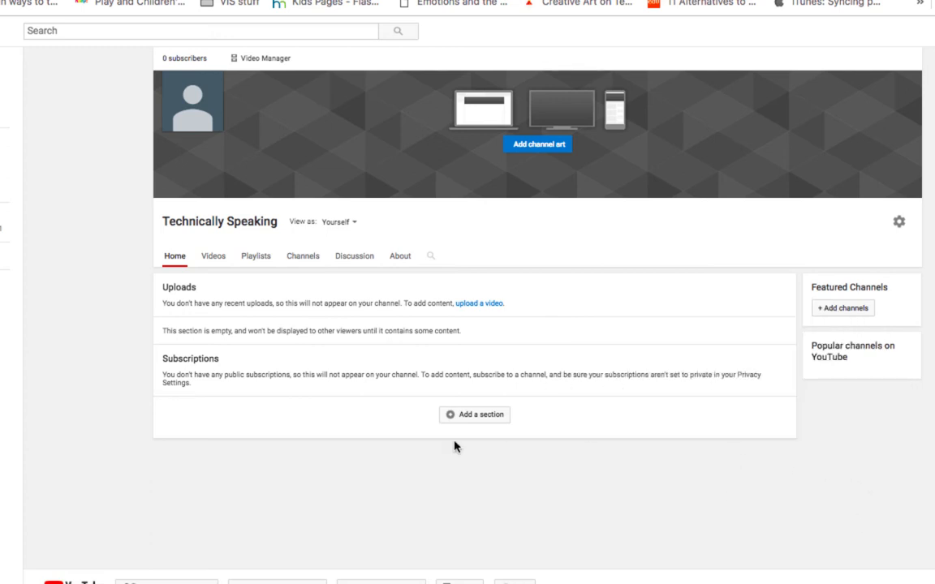
click(480, 415)
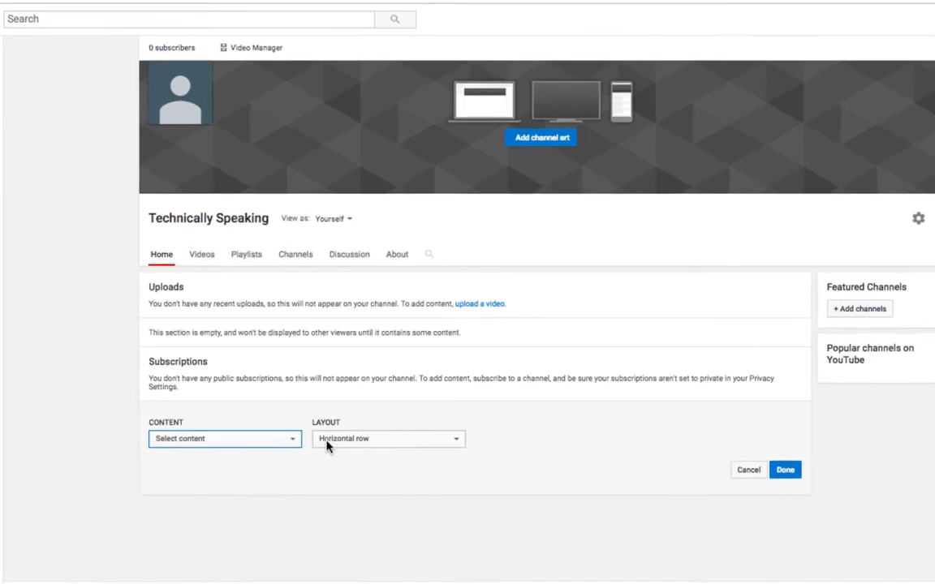
click(288, 440)
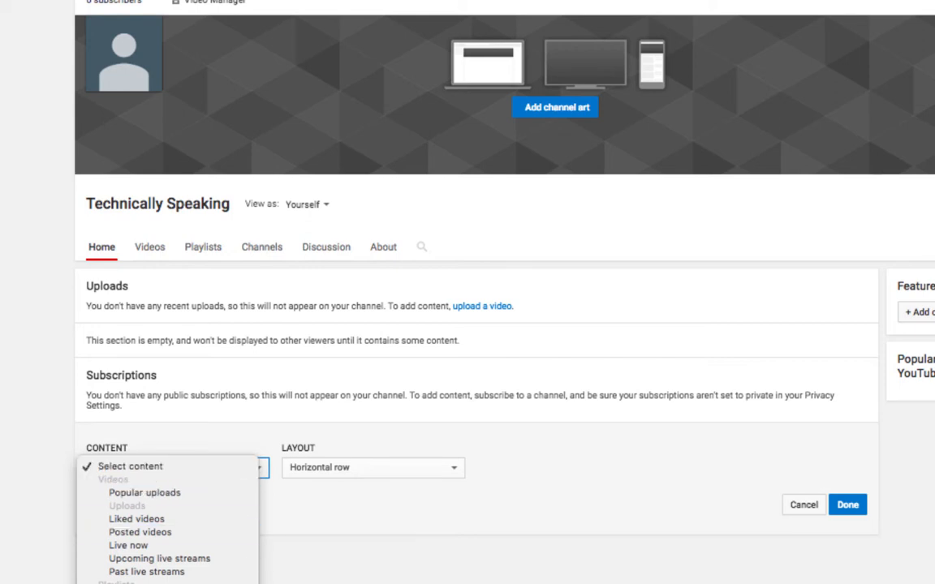
click(494, 578)
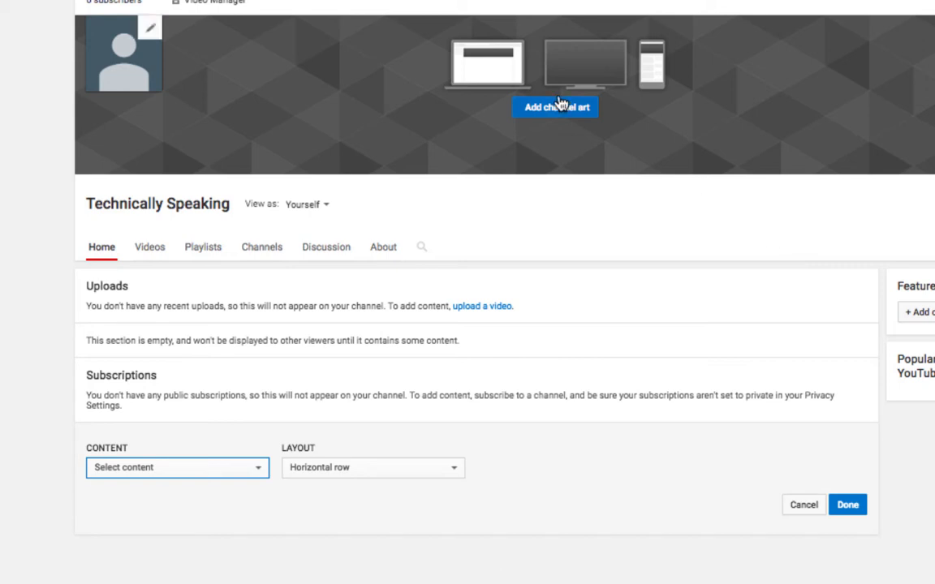
- Create a new playlist titled "Gender Inequality" on the channel with its privacy set to Unlisted
click(205, 248)
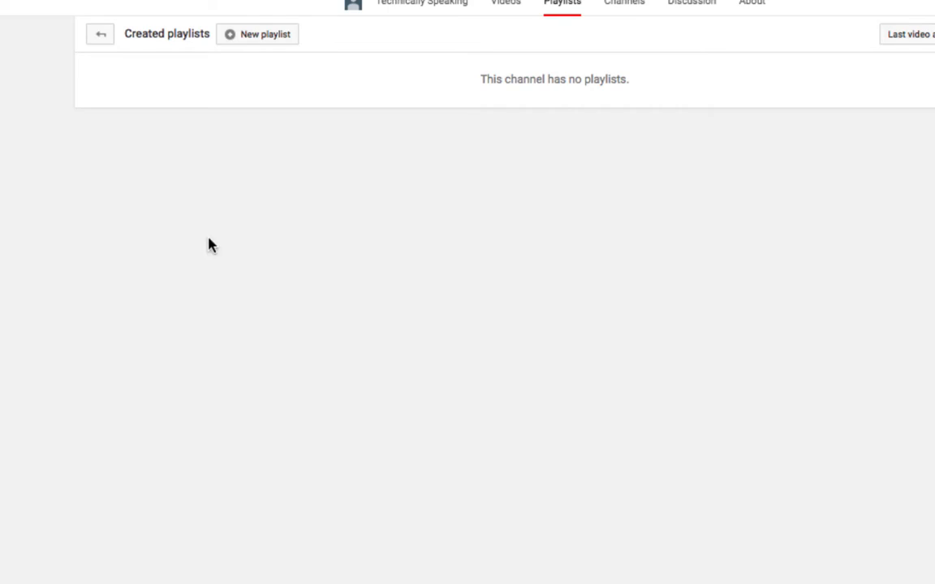
click(268, 36)
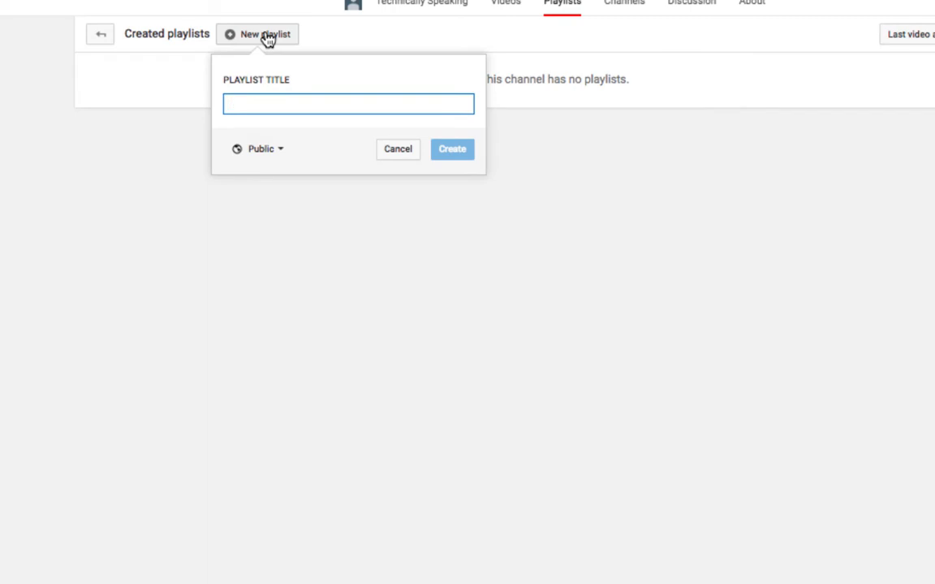
text(Gender Inequality)
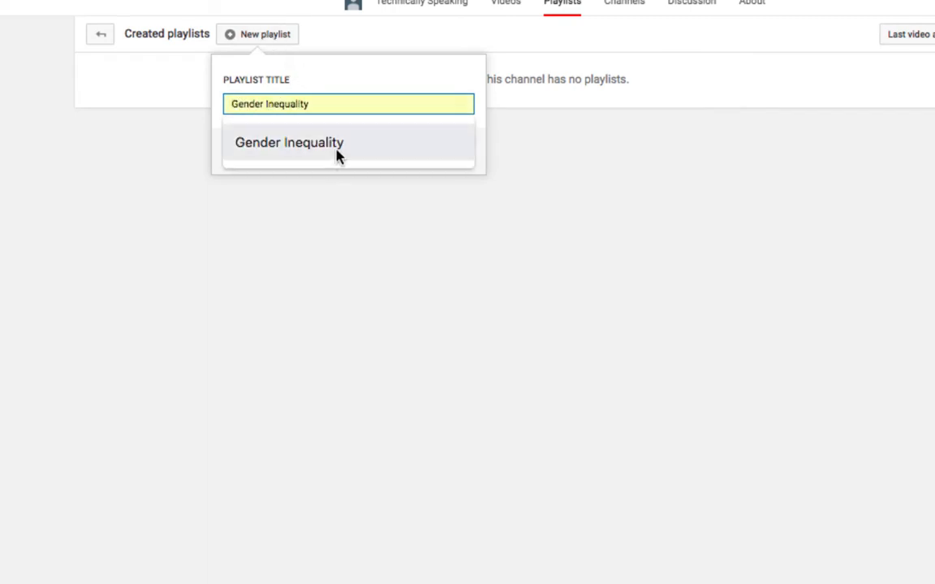
click(339, 156)
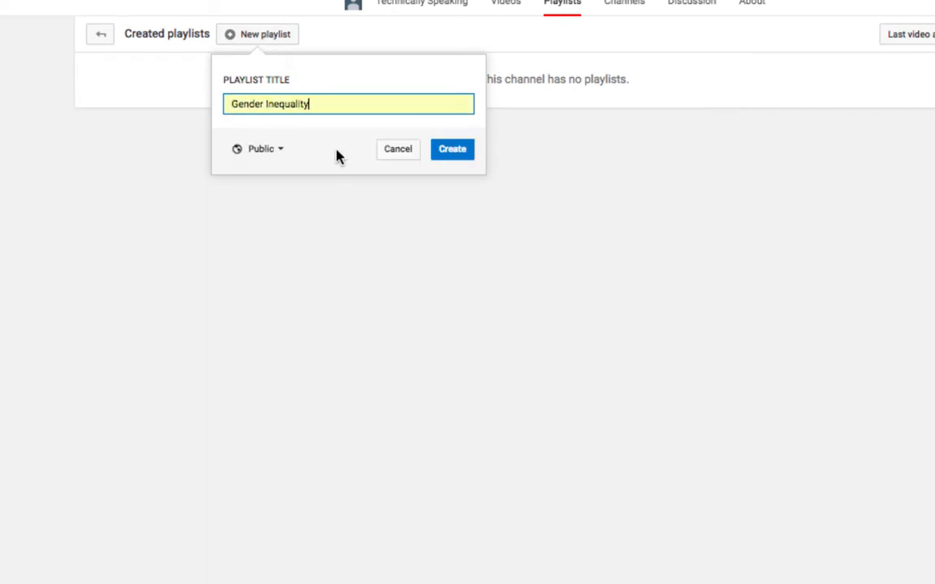
click(287, 159)
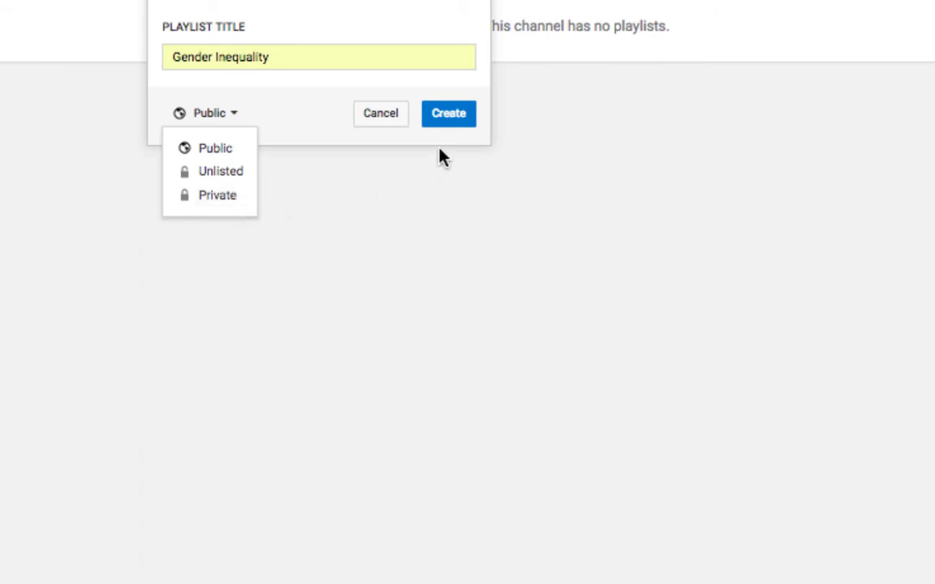
click(235, 177)
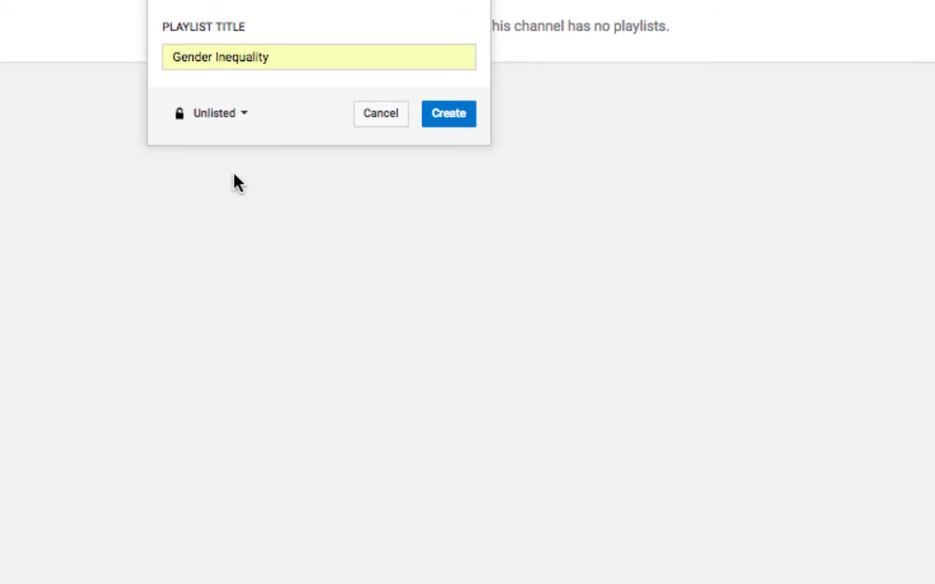
click(464, 120)
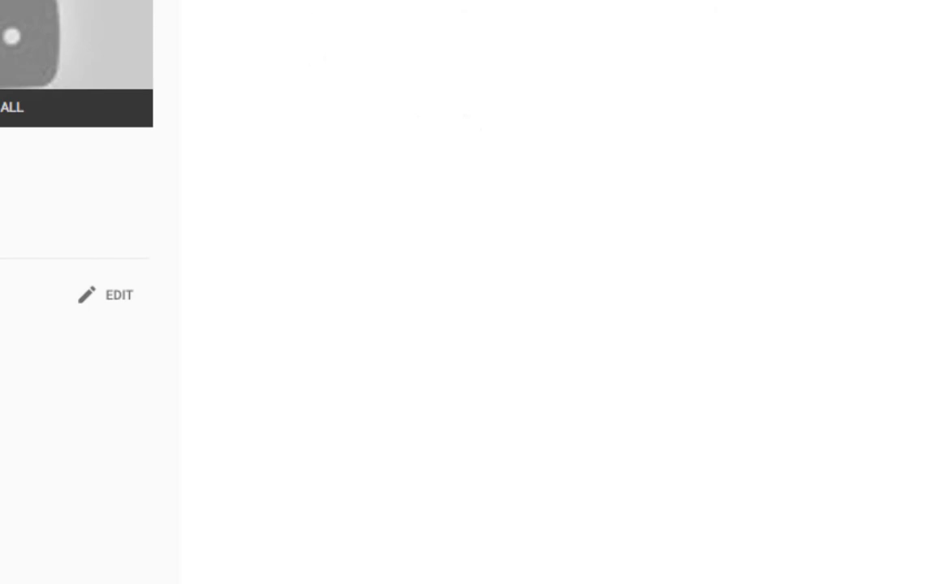
- Search YouTube for "gender inequality" videos
text(gen)
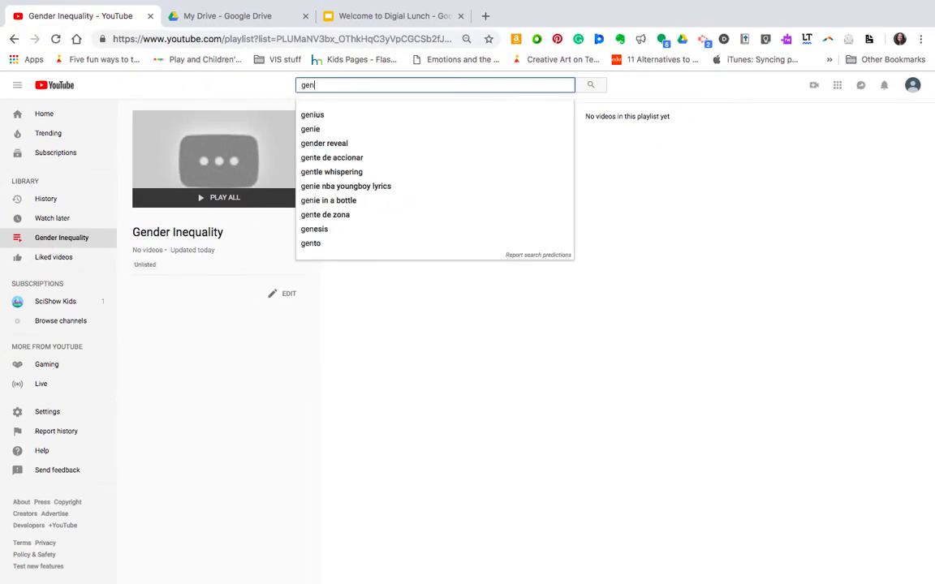
text(der ine)
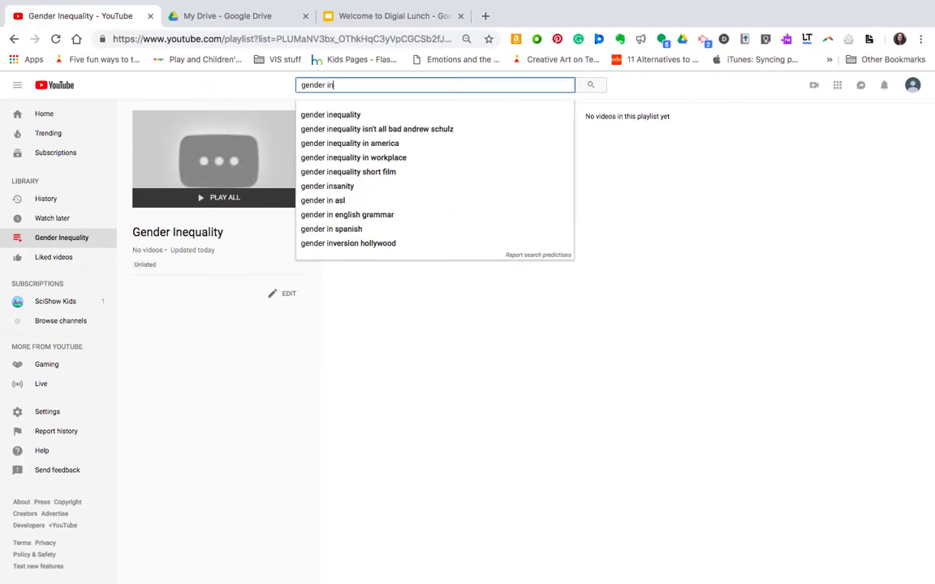
click(345, 117)
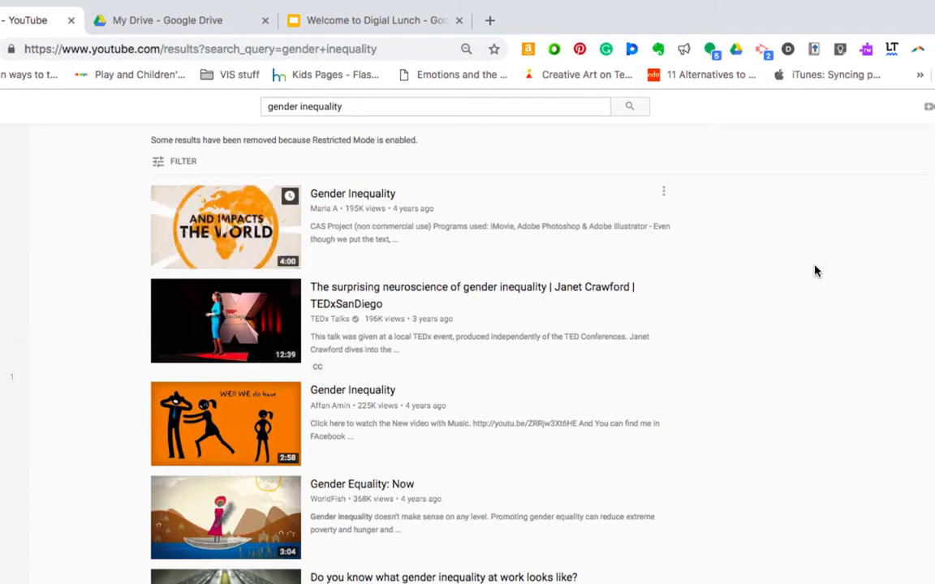
- Open the "ENGLISH SPEECH | EMMA WATSON: Gender Equality" video from the results and save it to the Gender Inequality playlist
scroll(815, 270, down, 4)
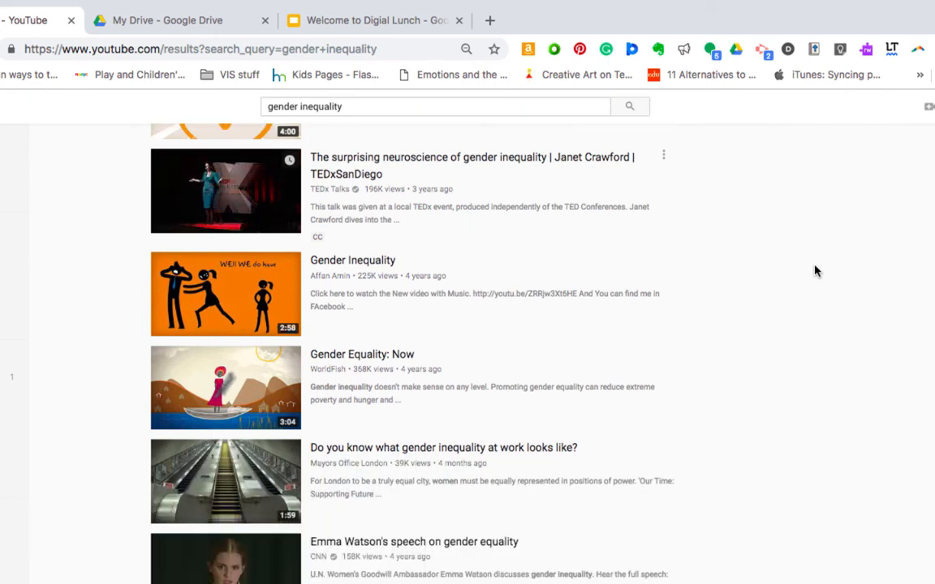
scroll(815, 270, down, 5)
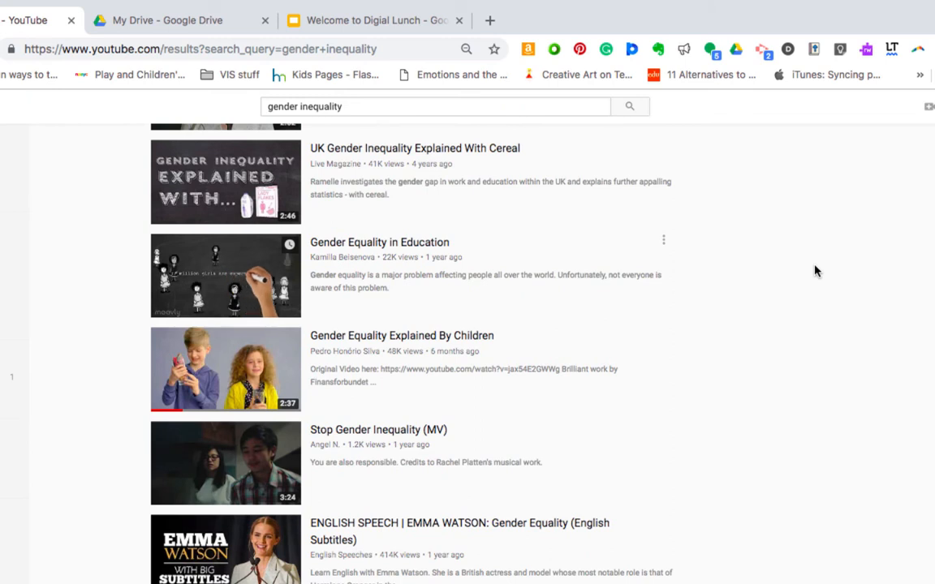
click(524, 527)
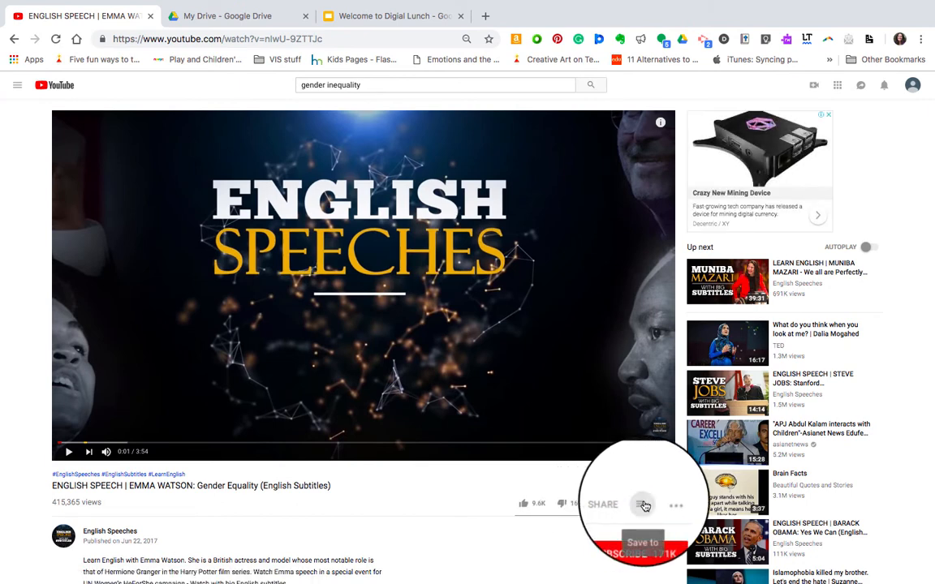
click(641, 505)
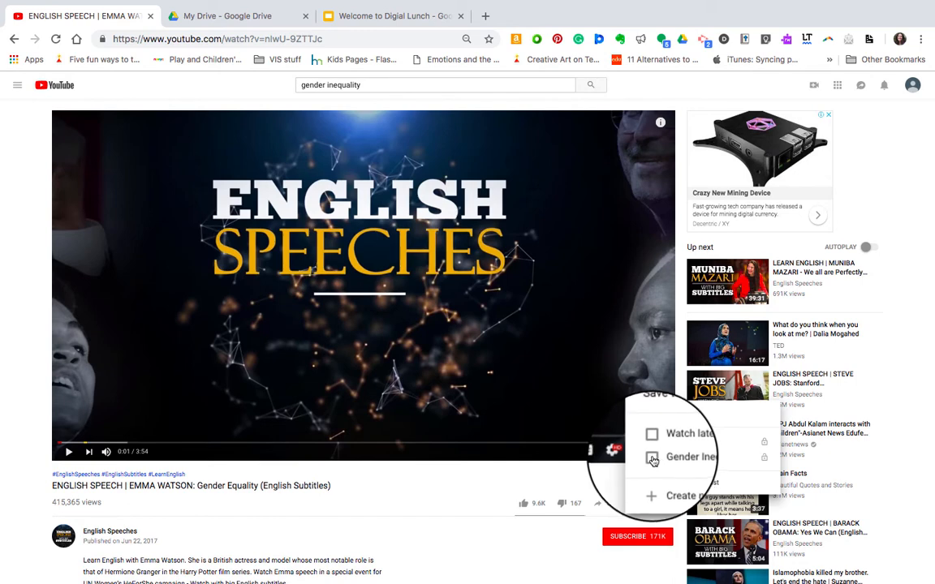
click(652, 459)
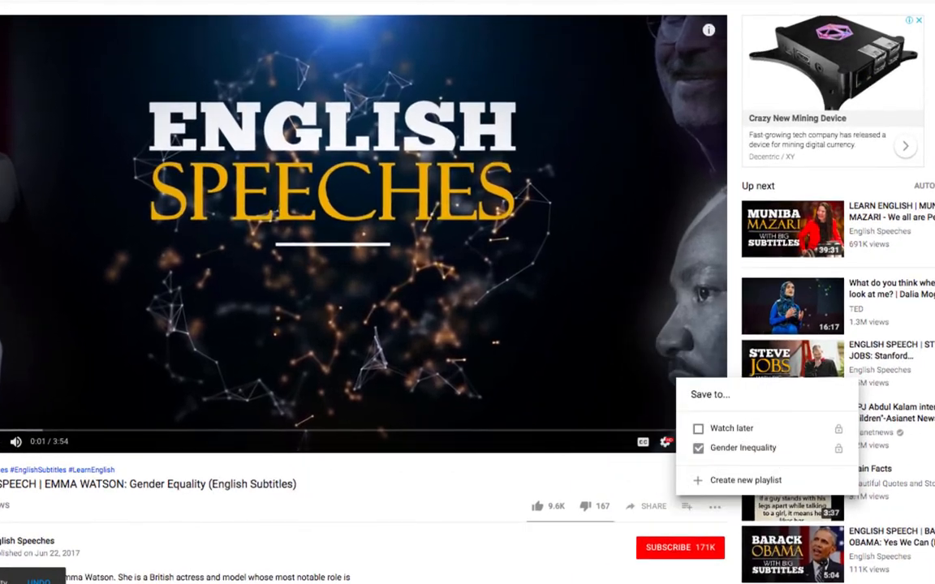
drag(10, 581, 0, 581)
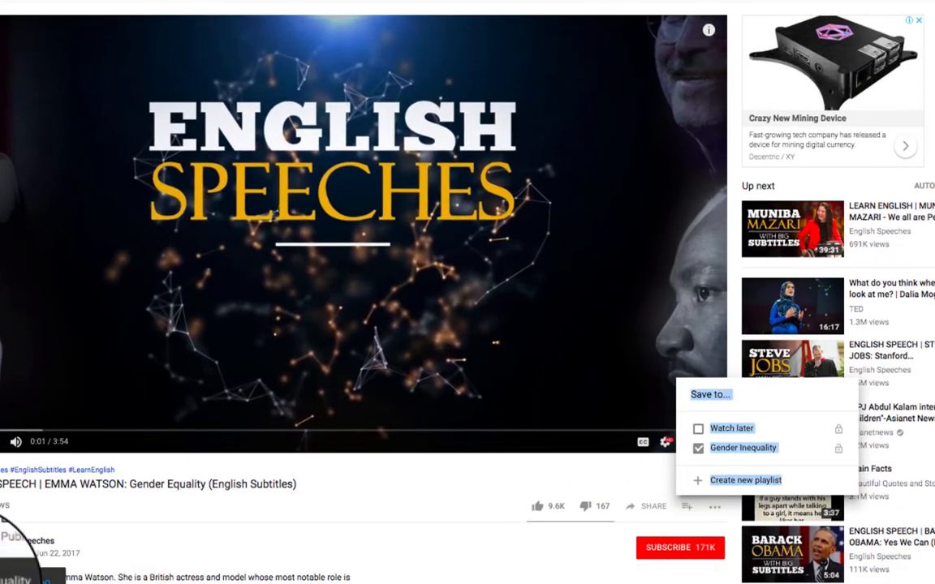
click(311, 553)
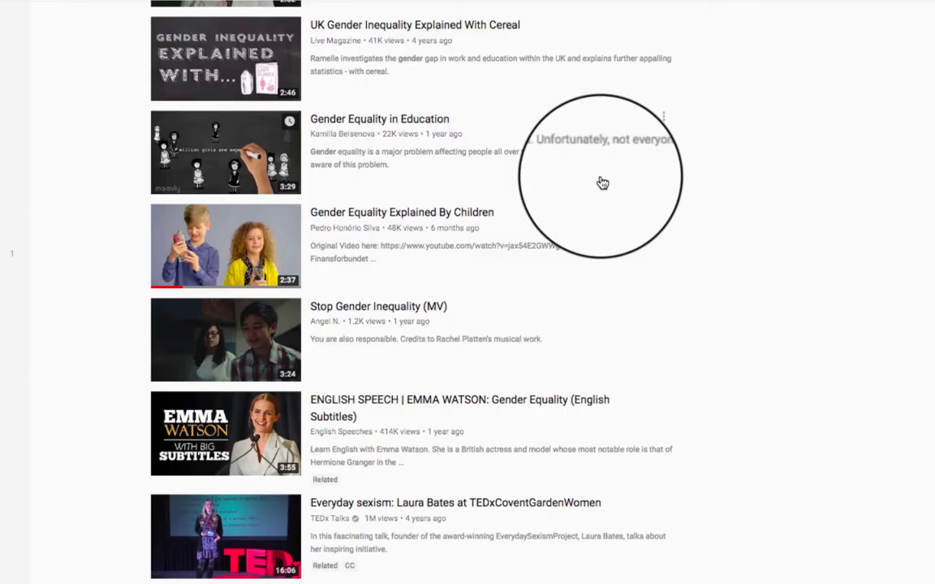
- Find the "Being born a girl in China" video in the search results, pause it, and save it to the Gender Inequality playlist
scroll(840, 304, down, 5)
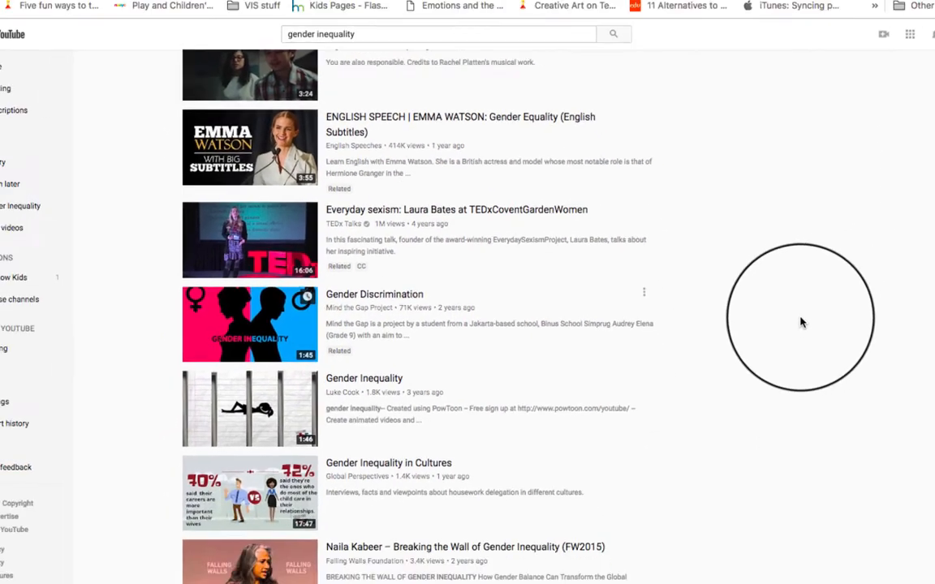
scroll(800, 322, down, 5)
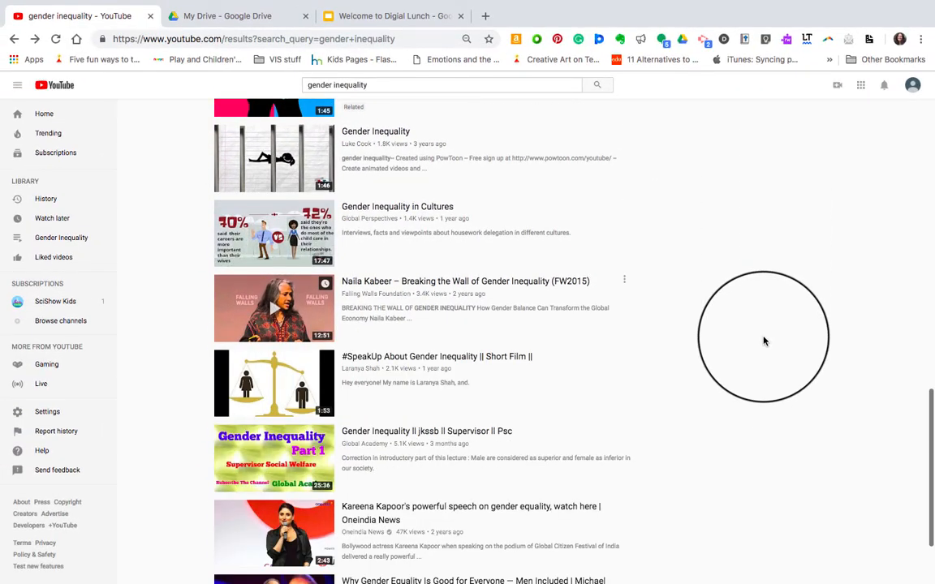
scroll(763, 340, down, 3)
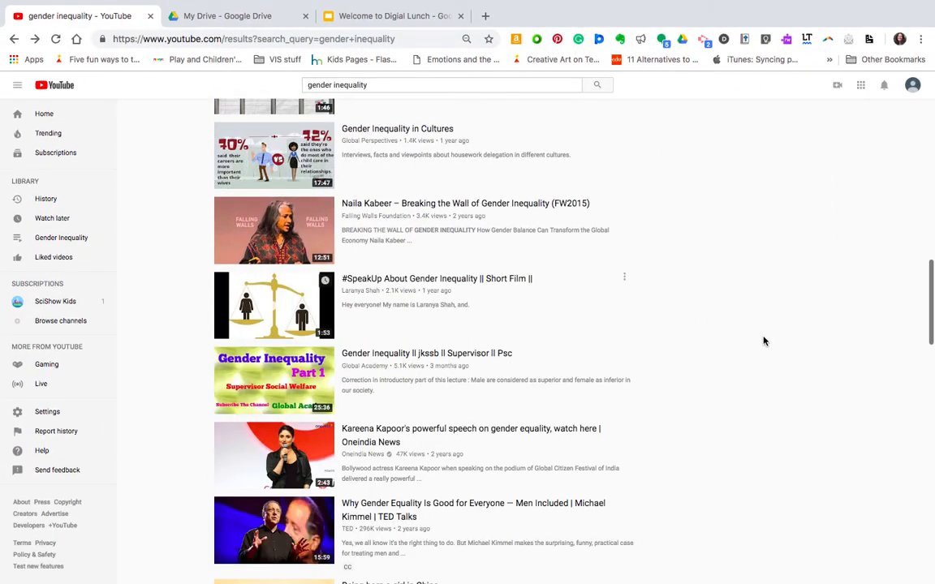
scroll(763, 341, down, 4)
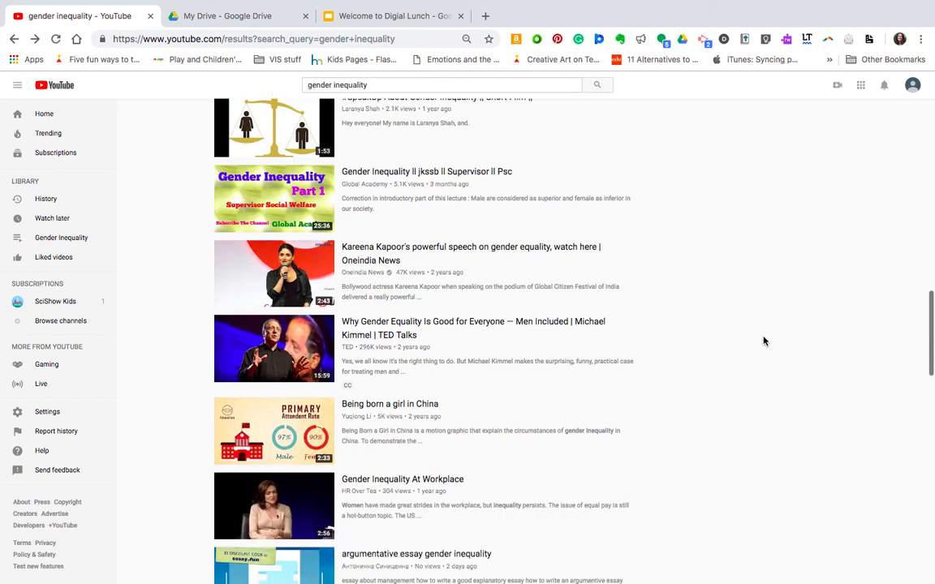
click(420, 412)
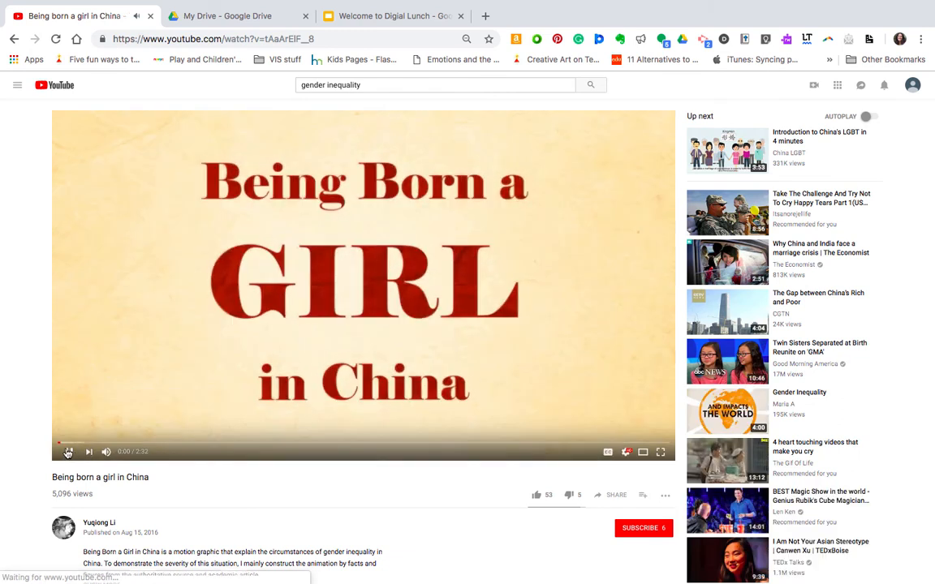
click(68, 452)
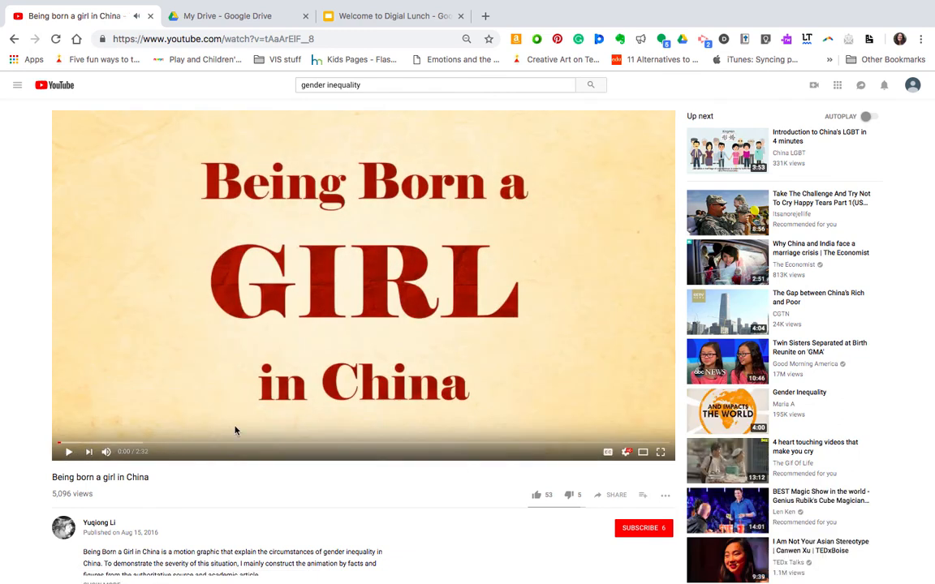
click(643, 496)
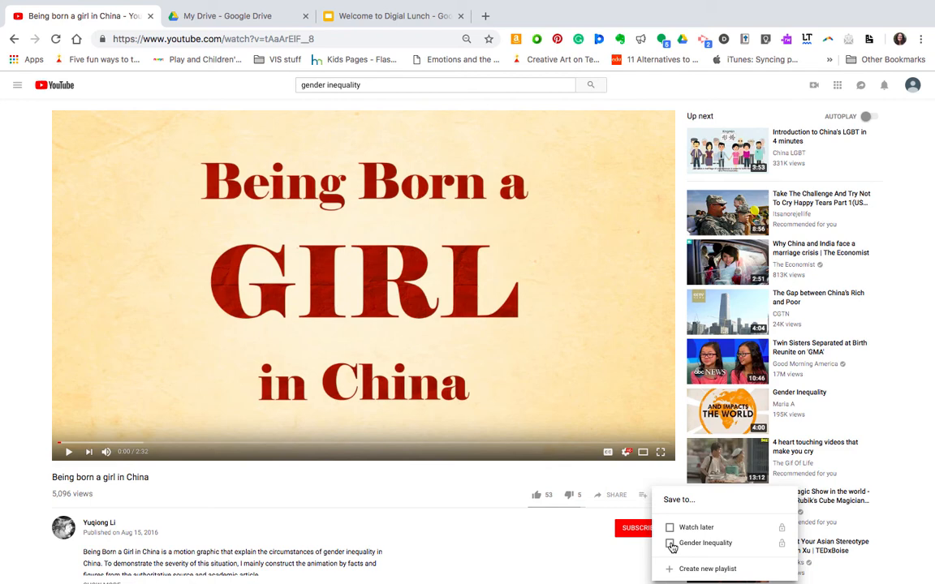
click(671, 544)
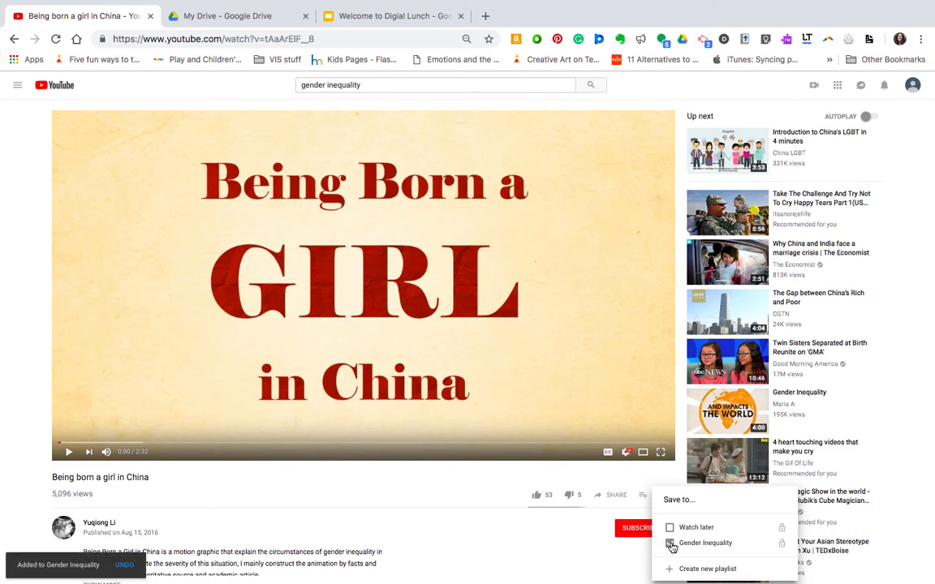
click(517, 532)
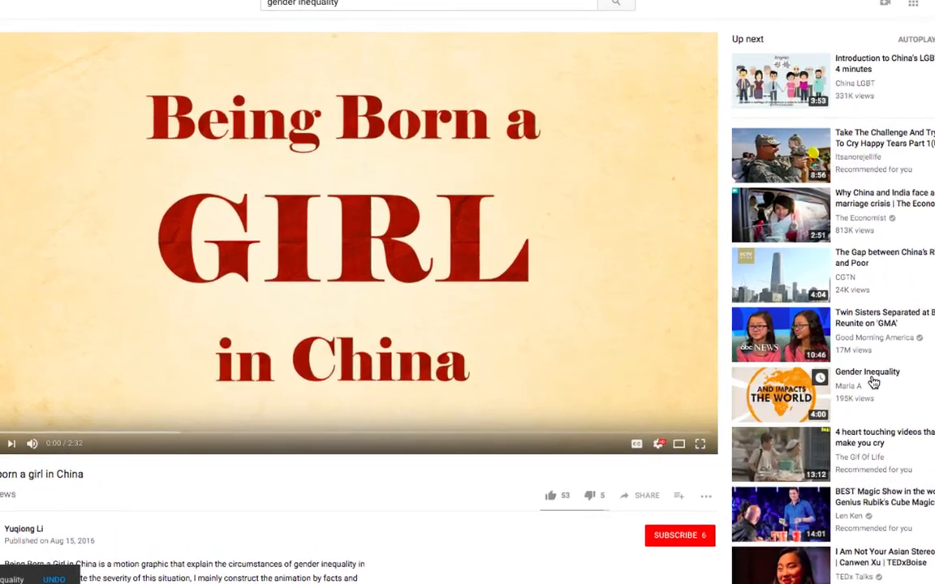
- Open the suggested four-minute "Gender Inequality" video and save it to the Gender Inequality playlist
click(804, 398)
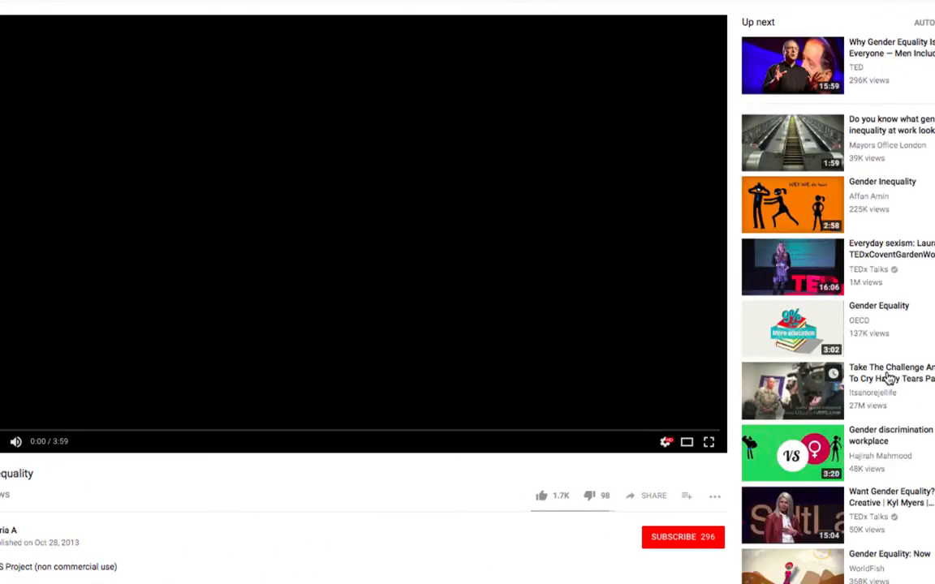
click(684, 501)
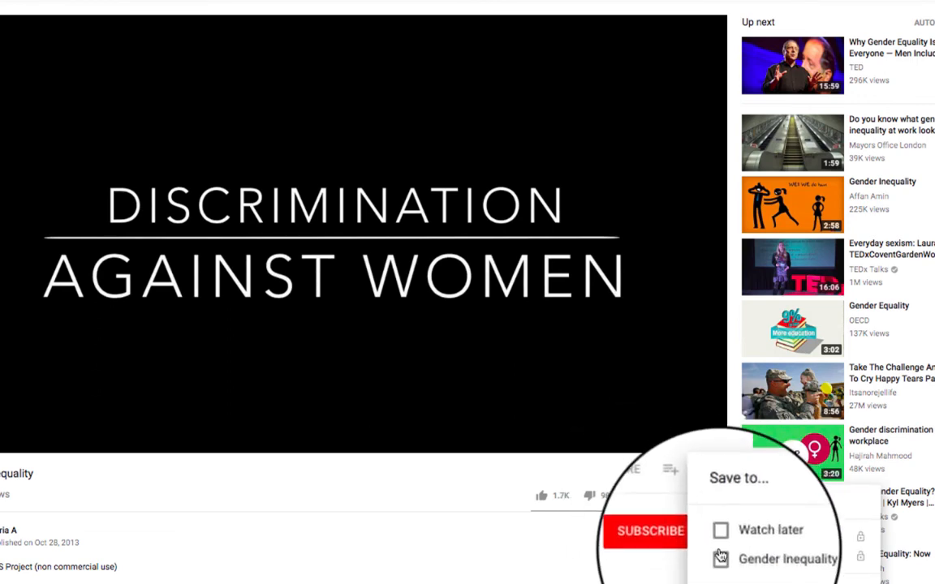
click(720, 557)
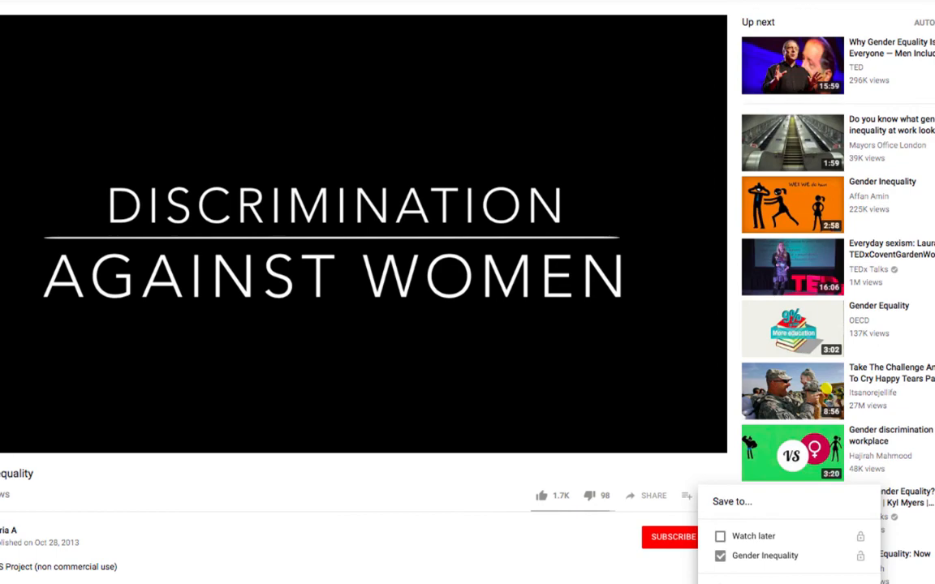
- Return to the account's own channel page and open it for customization
click(934, 2)
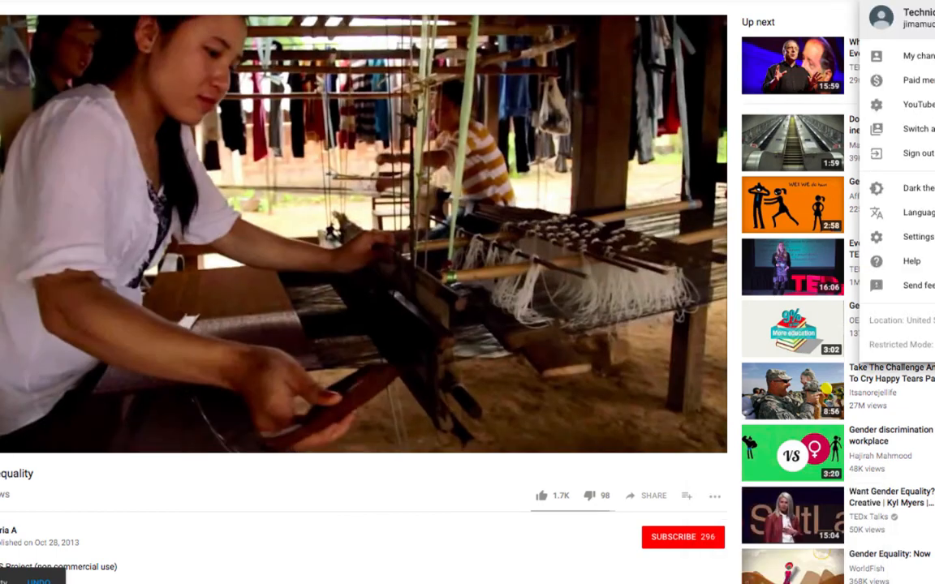
click(917, 64)
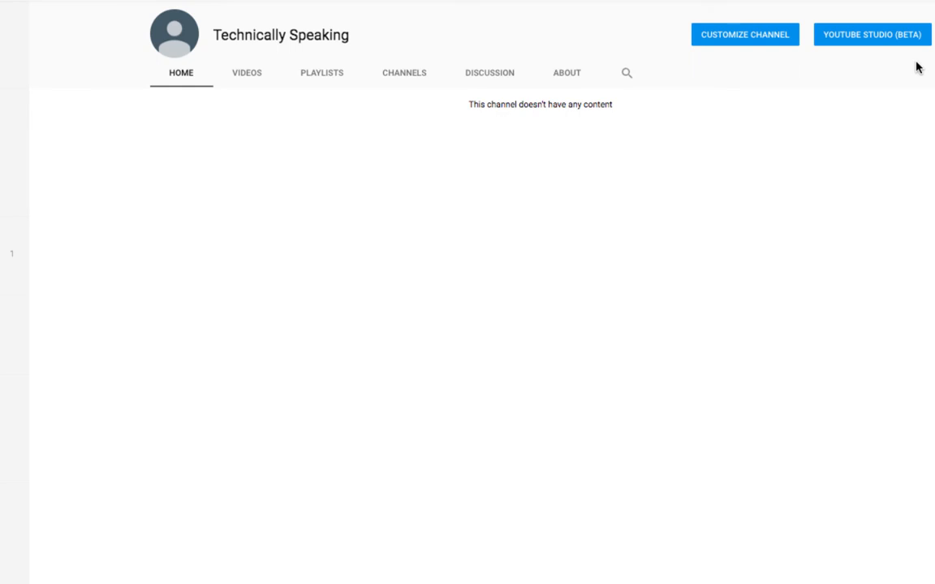
click(761, 39)
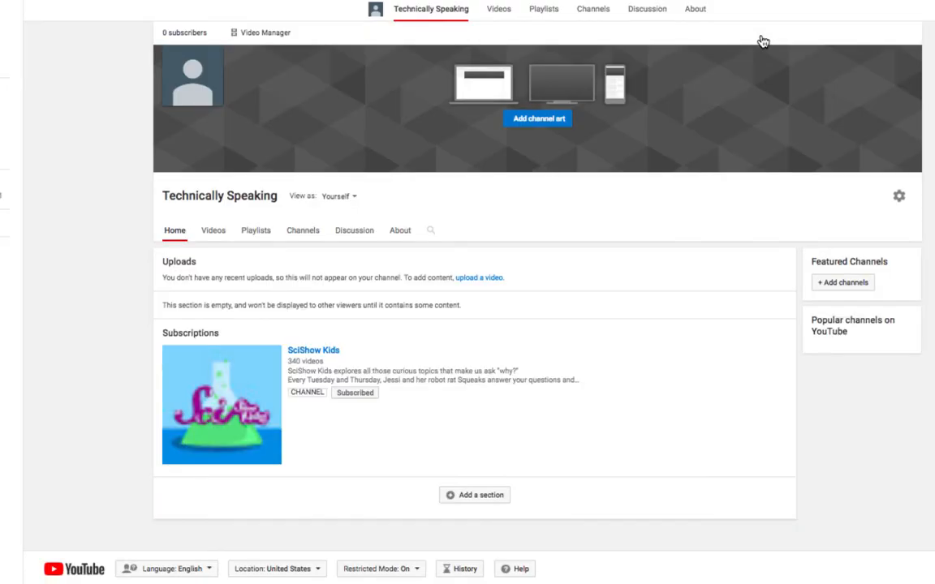
- Start a new section below Subscriptions on the channel home page with Single playlist as its content
scroll(463, 281, down, 1)
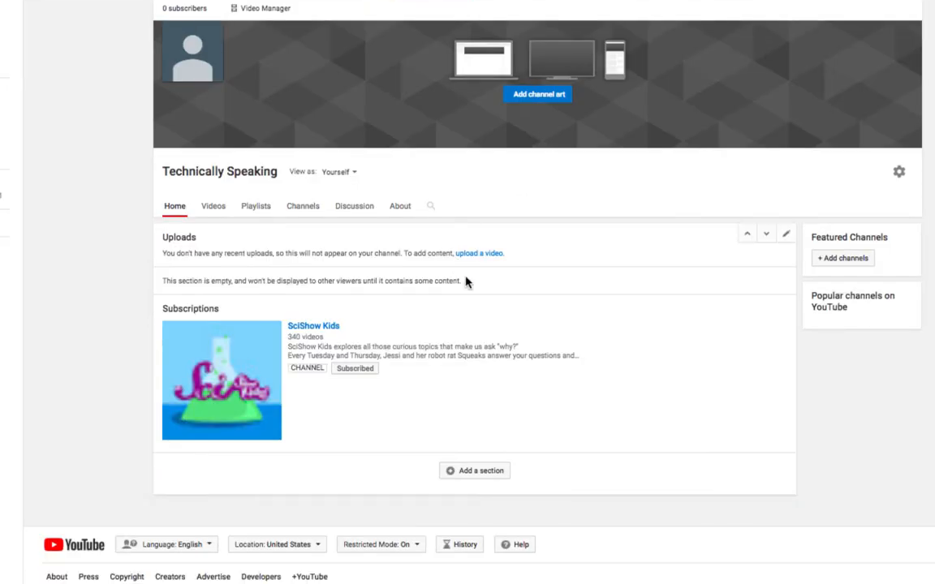
click(478, 477)
click(300, 487)
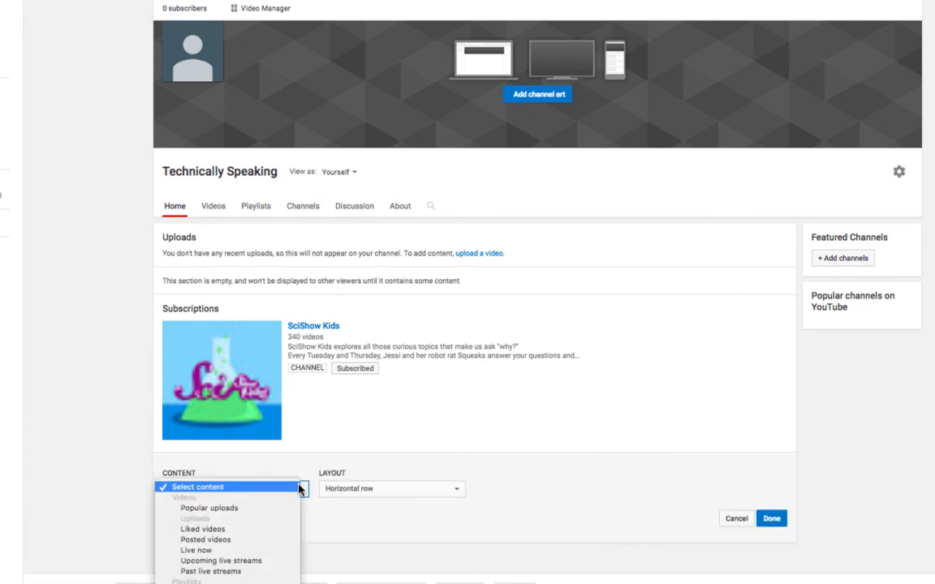
scroll(259, 577, down, 3)
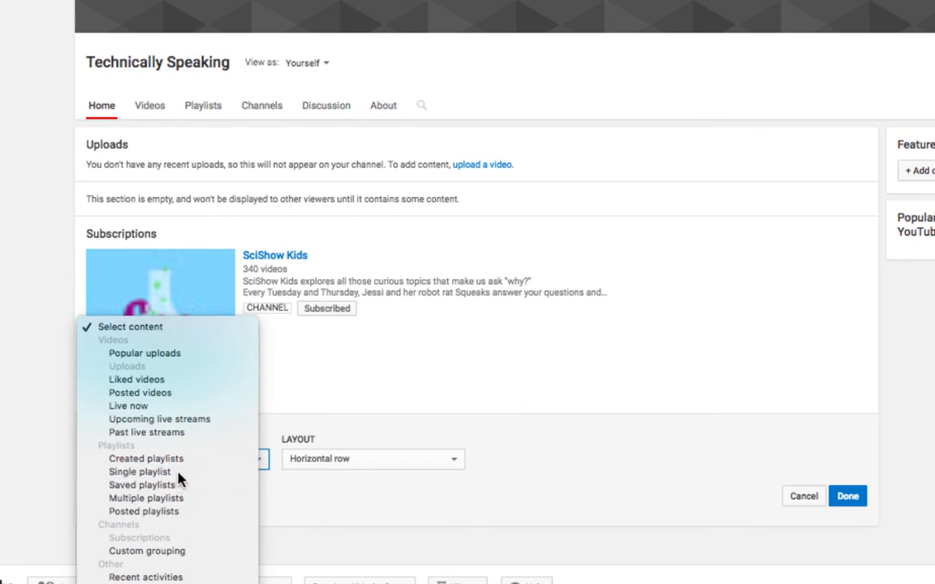
click(180, 480)
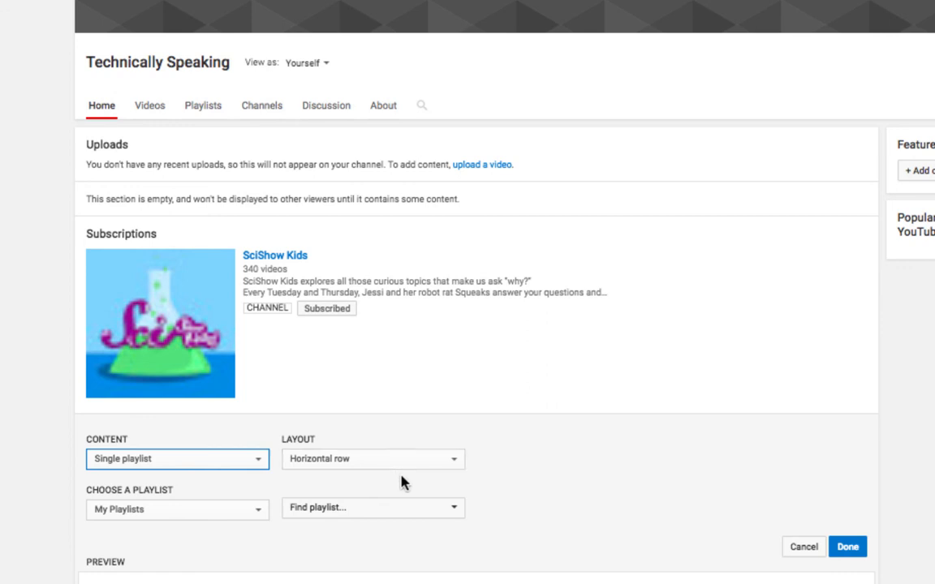
- Try Enter playlist URL as the new section's playlist source and switch back to My Playlists
click(256, 513)
click(253, 520)
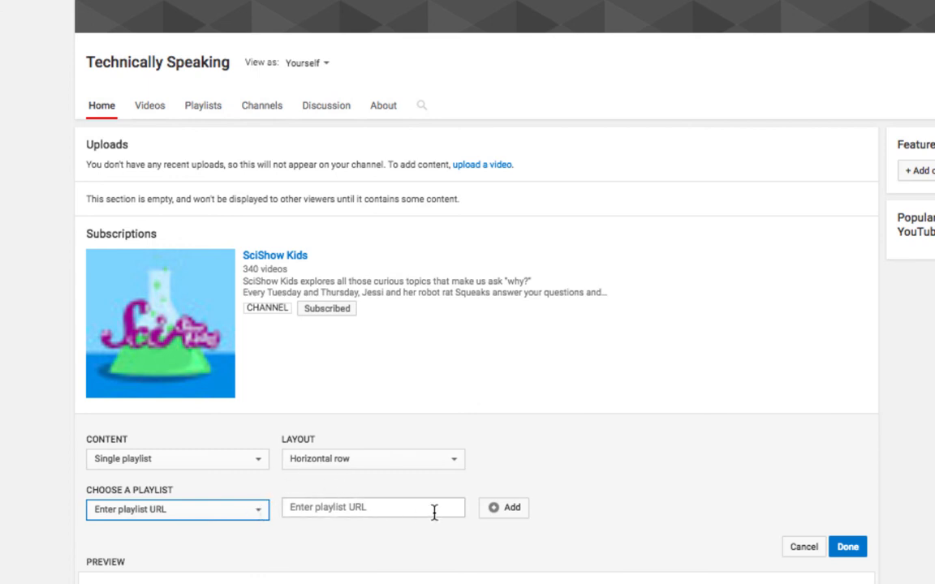
click(258, 509)
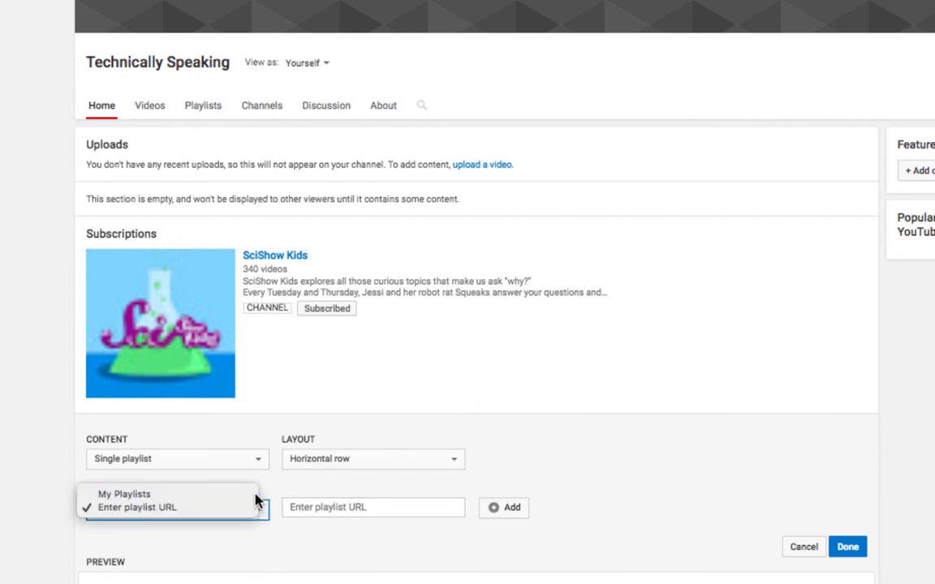
click(256, 495)
- Choose the Gender Inequality playlist for the new section, save the section, and view it on the channel home page
click(454, 511)
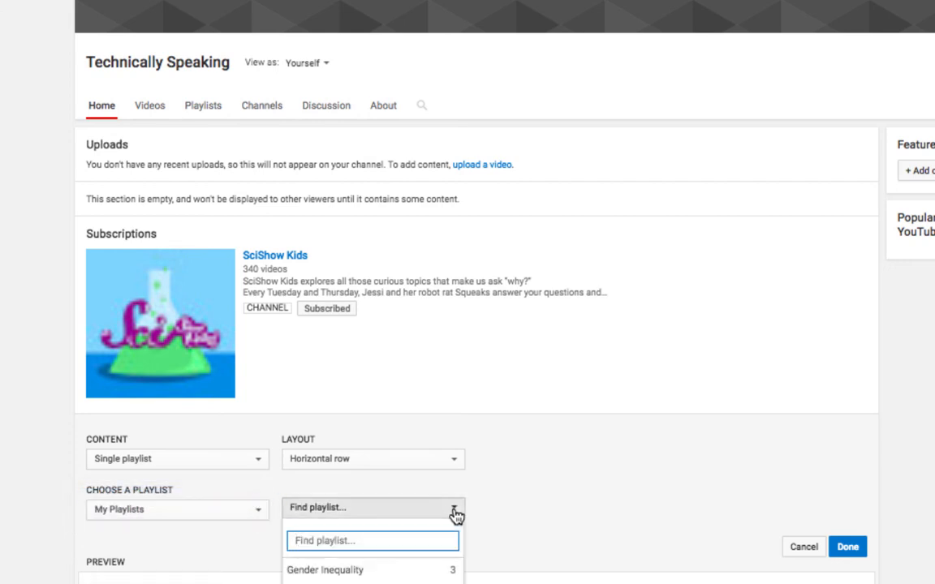
click(380, 572)
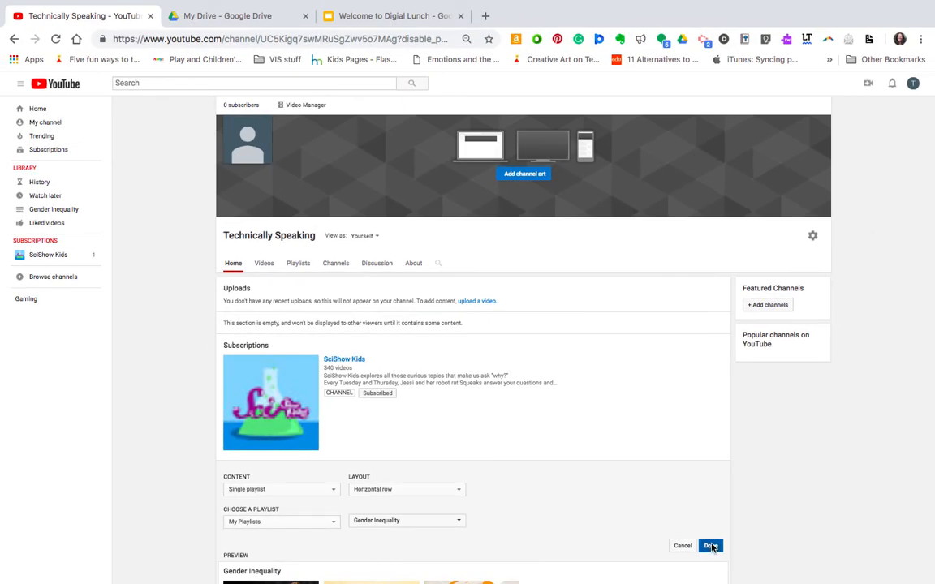
click(711, 547)
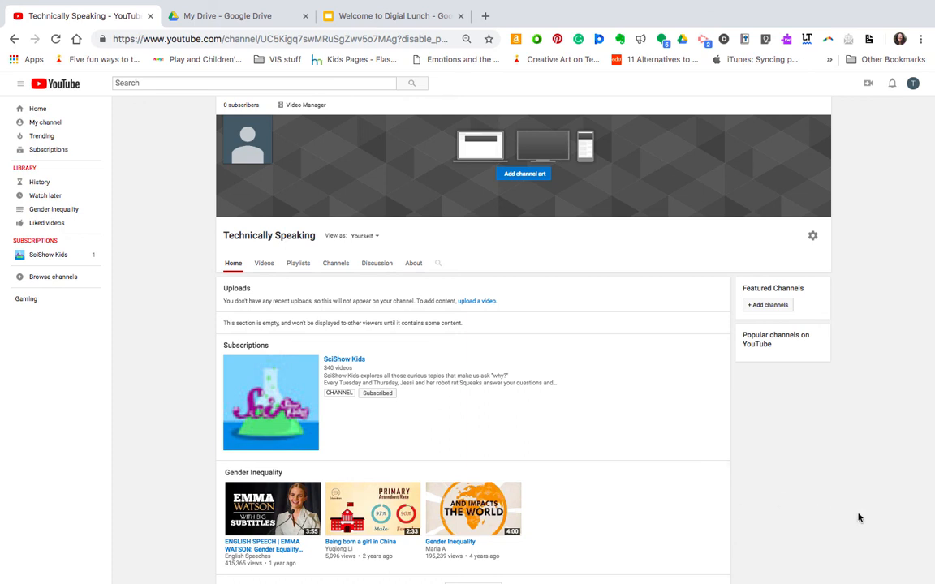
scroll(858, 518, down, 3)
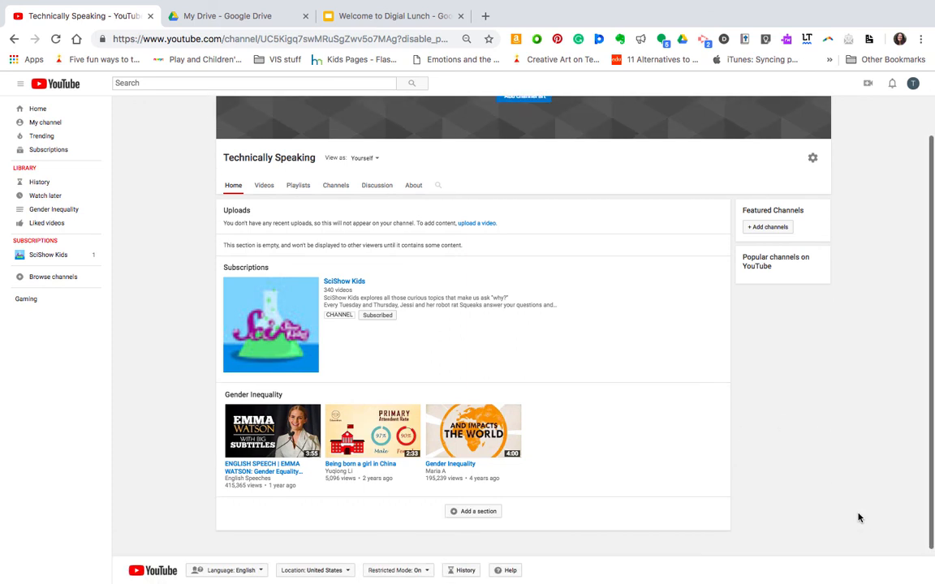